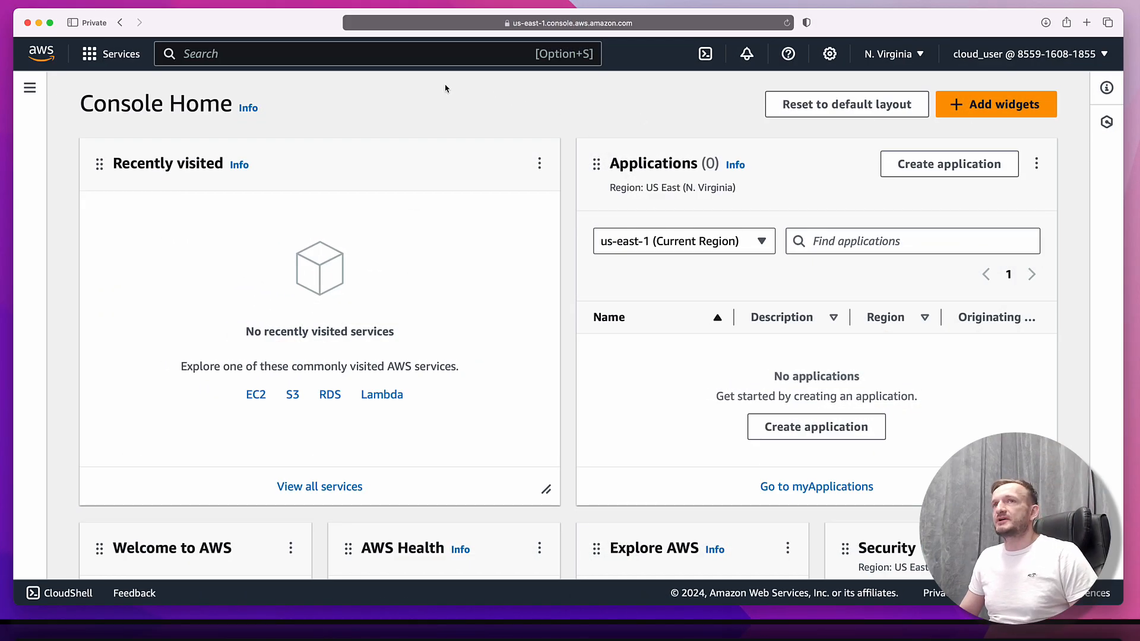
Step: Search the services for vpc, open VPC, and go to the list of VPCs in the current region
click(324, 49)
text(v)
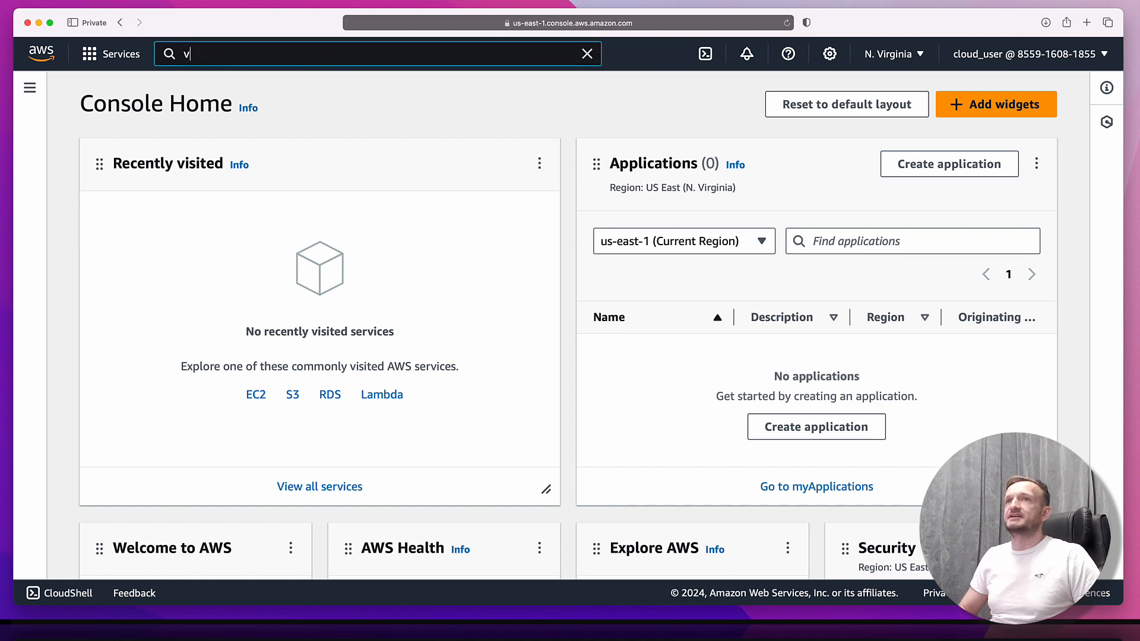
text(pc)
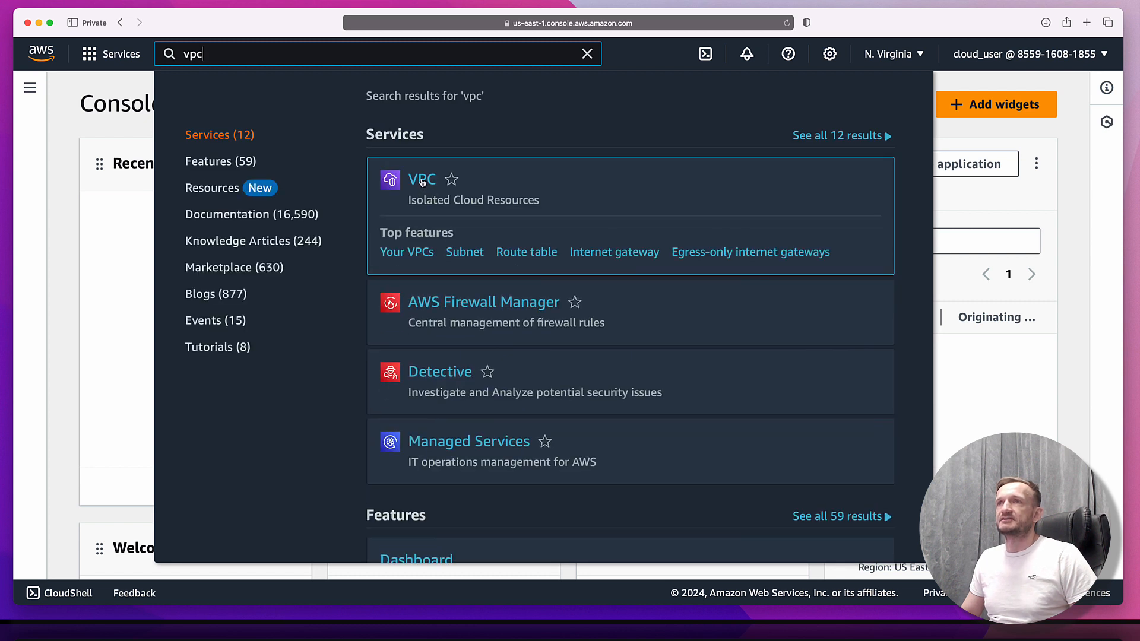
click(422, 181)
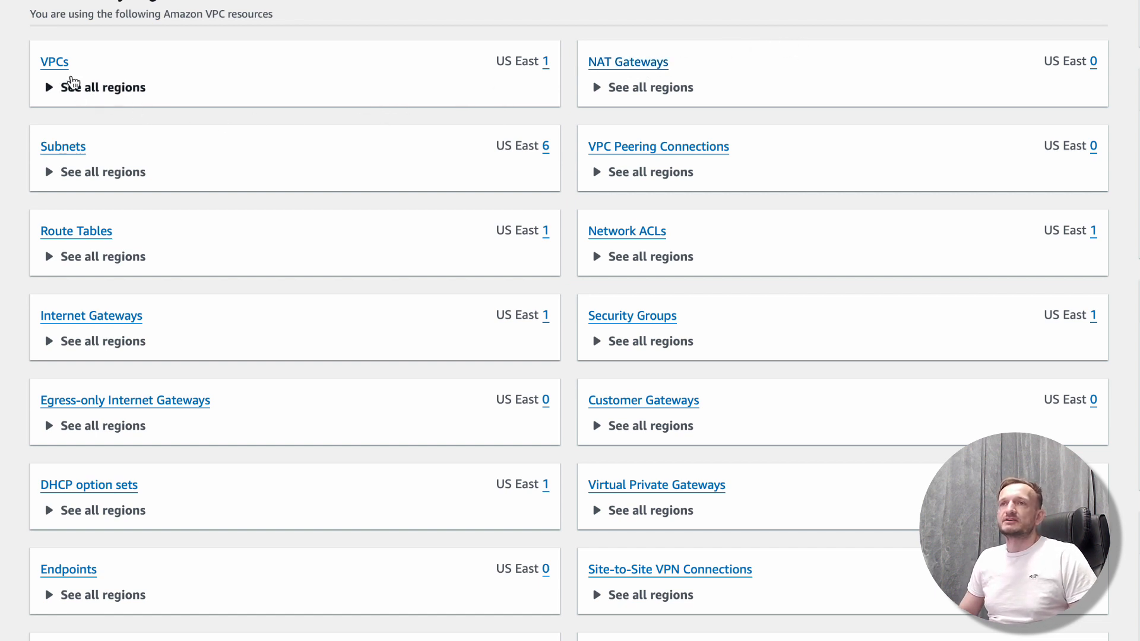
click(55, 62)
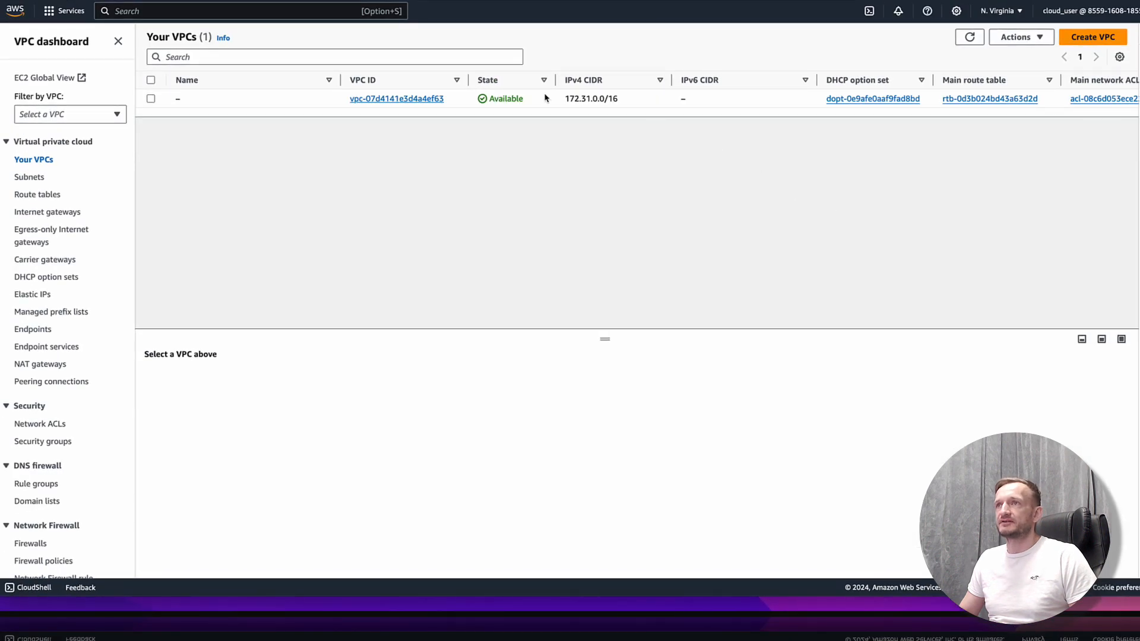
Step: Start creating a new VPC and choose VPC and more as the resources to create
click(1109, 37)
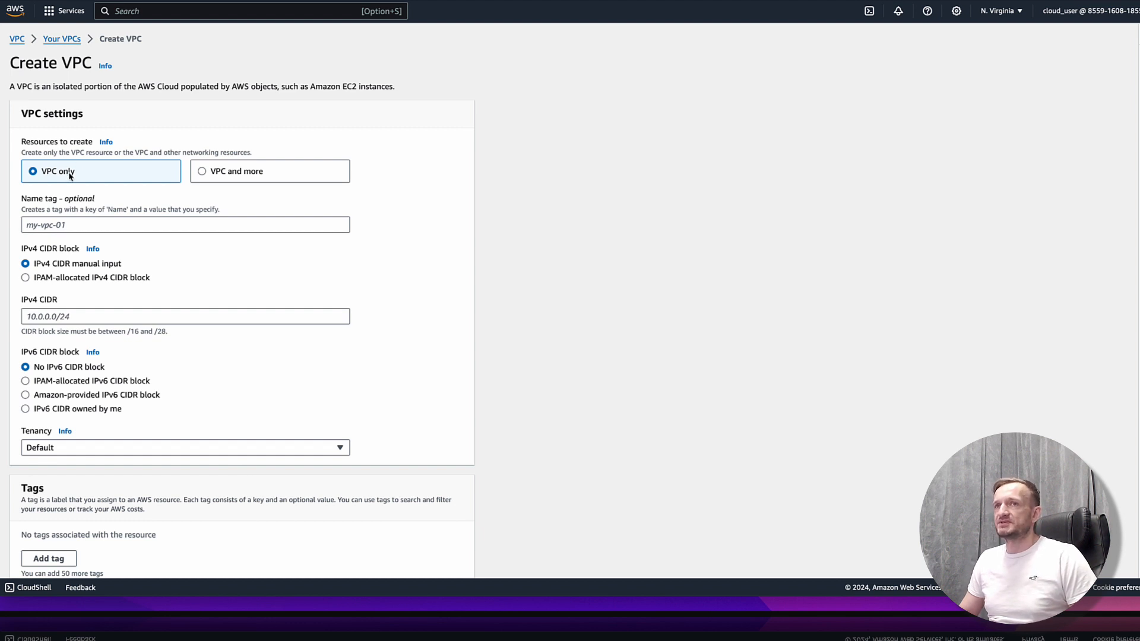
scroll(79, 183, down, 1)
scroll(79, 184, up, 1)
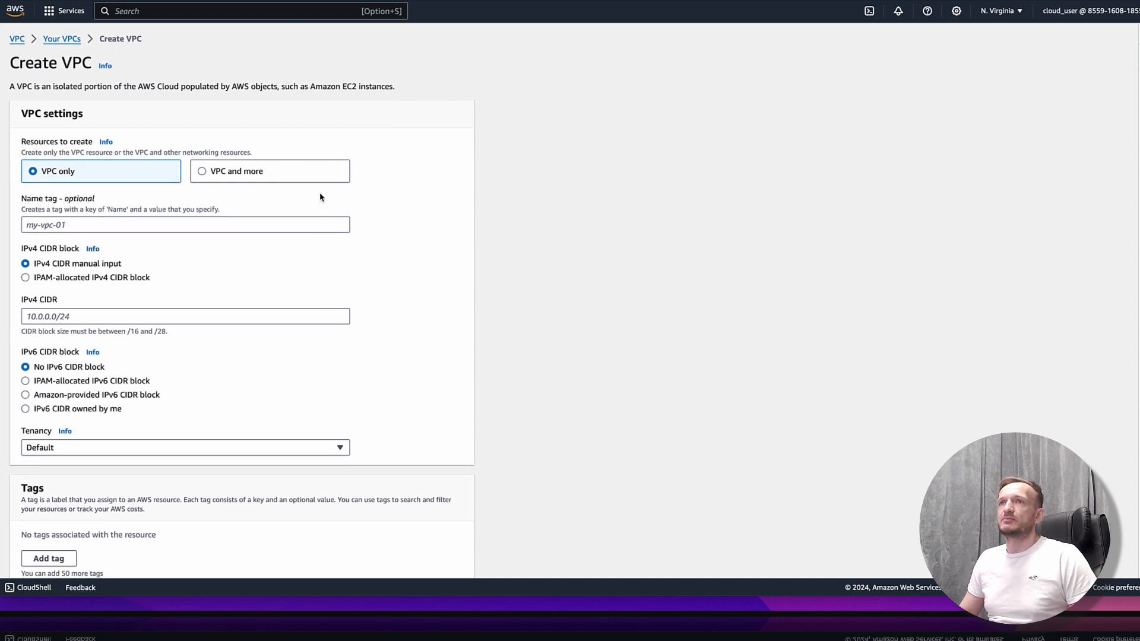
click(241, 172)
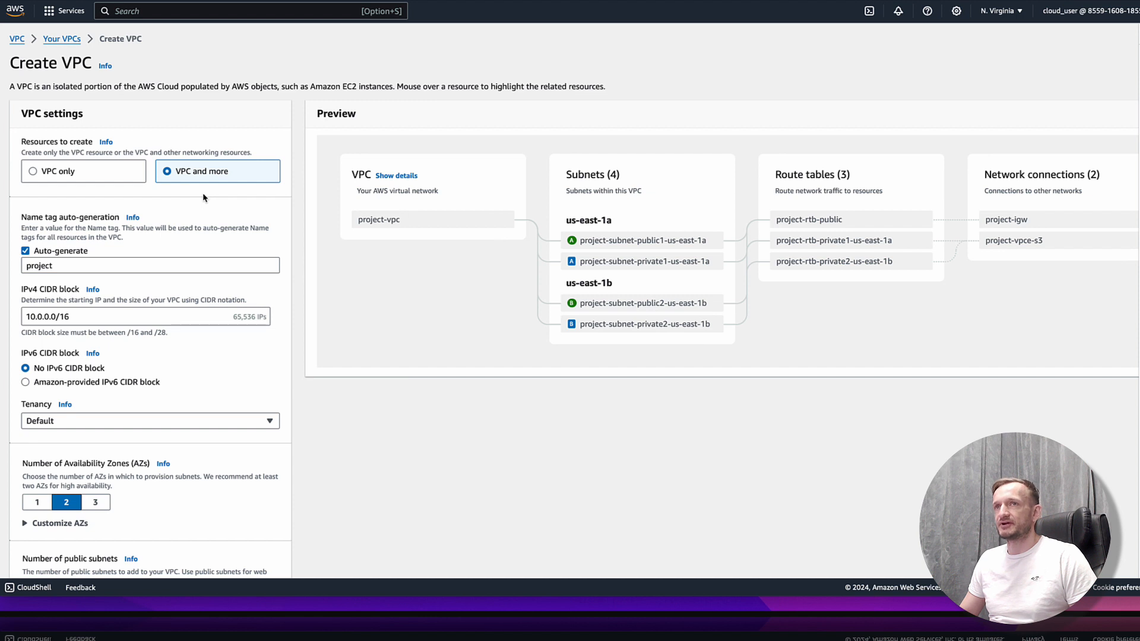
Step: Set the auto-generated name tag for the VPC's resources to briefly-test
scroll(202, 196, down, 1)
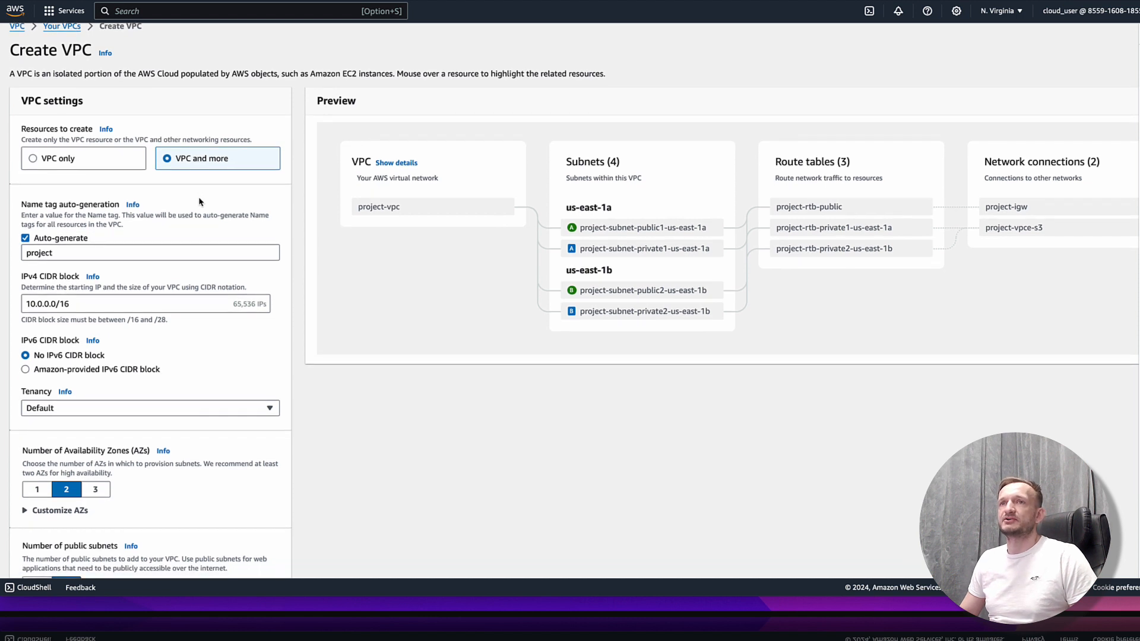
scroll(198, 199, down, 2)
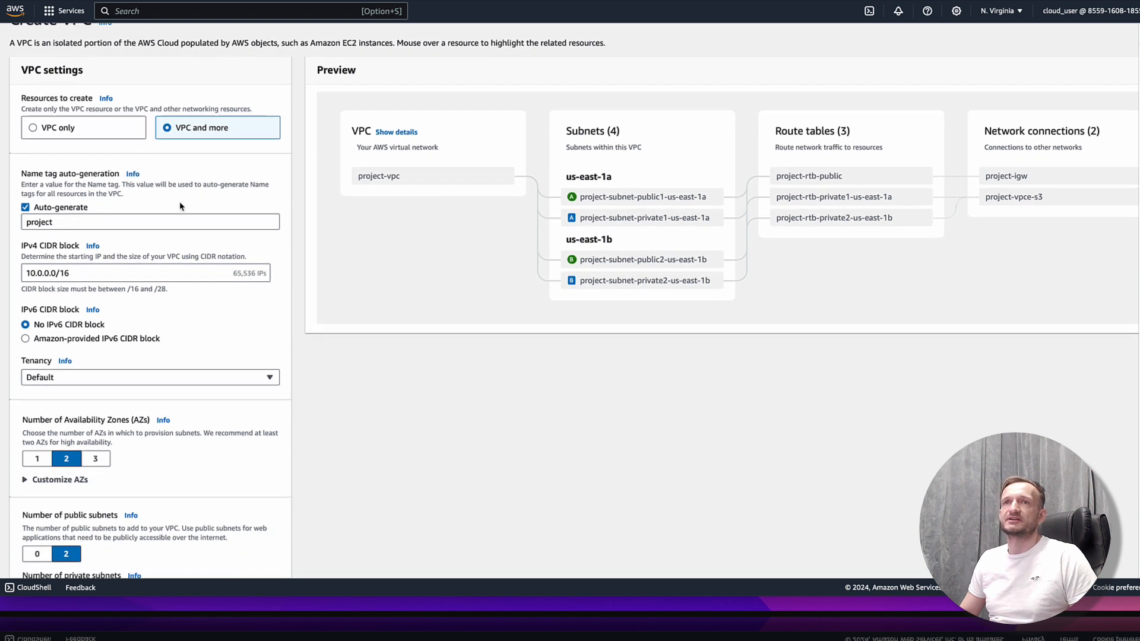
click(106, 219)
double_click(107, 219)
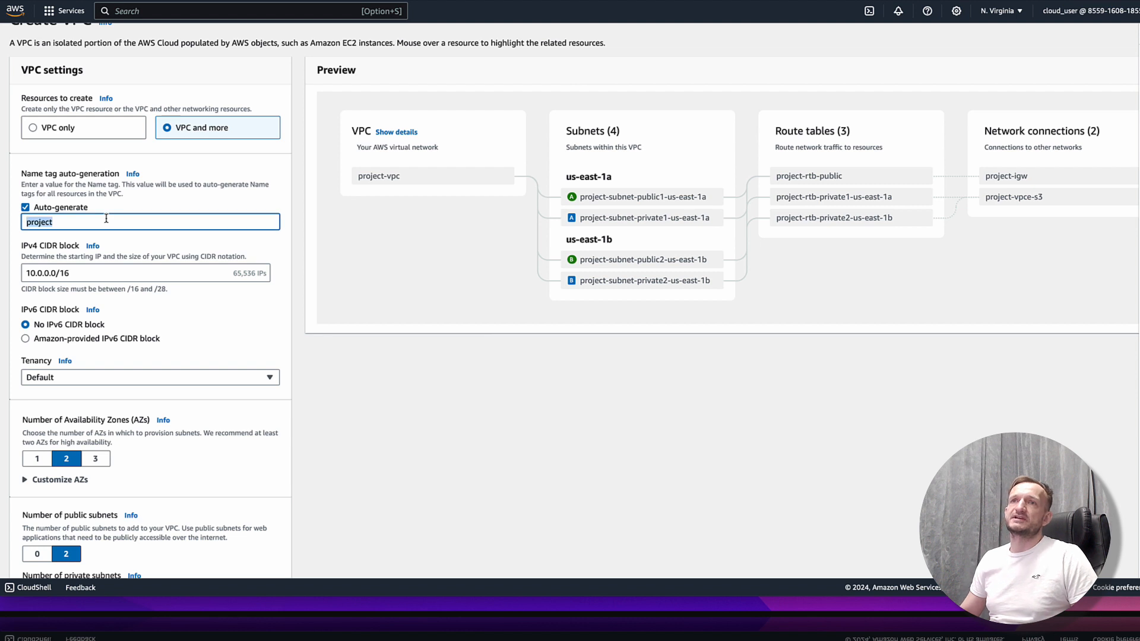
text(briefly-test)
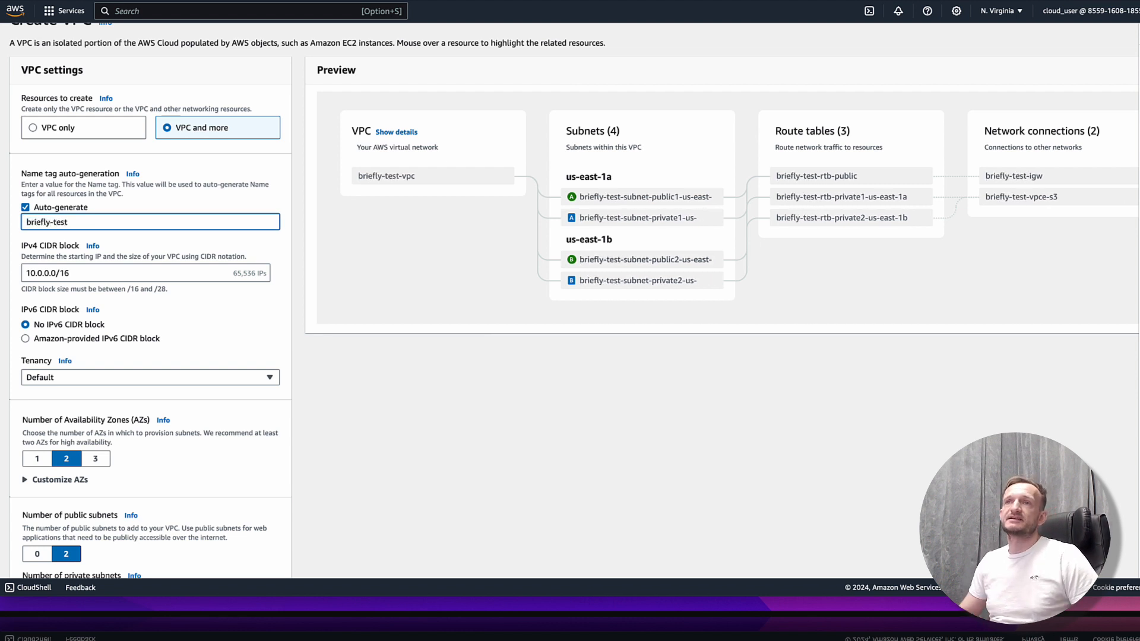
click(146, 277)
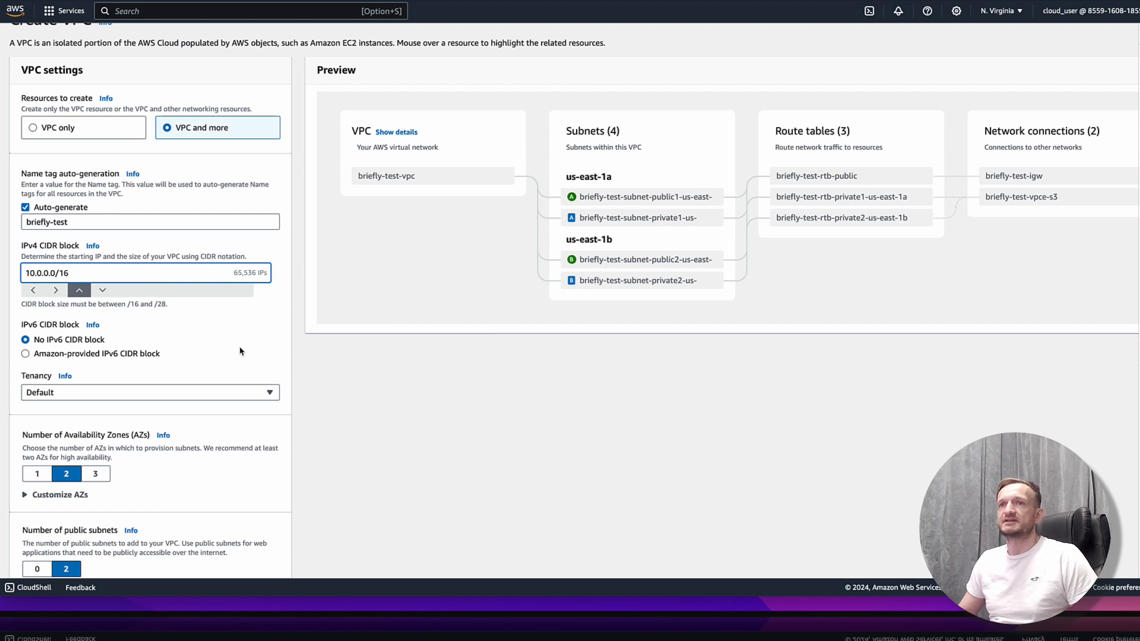
Step: Try 3 Availability Zones for the VPC, check the preview, and set the number back to 2
scroll(239, 351, down, 2)
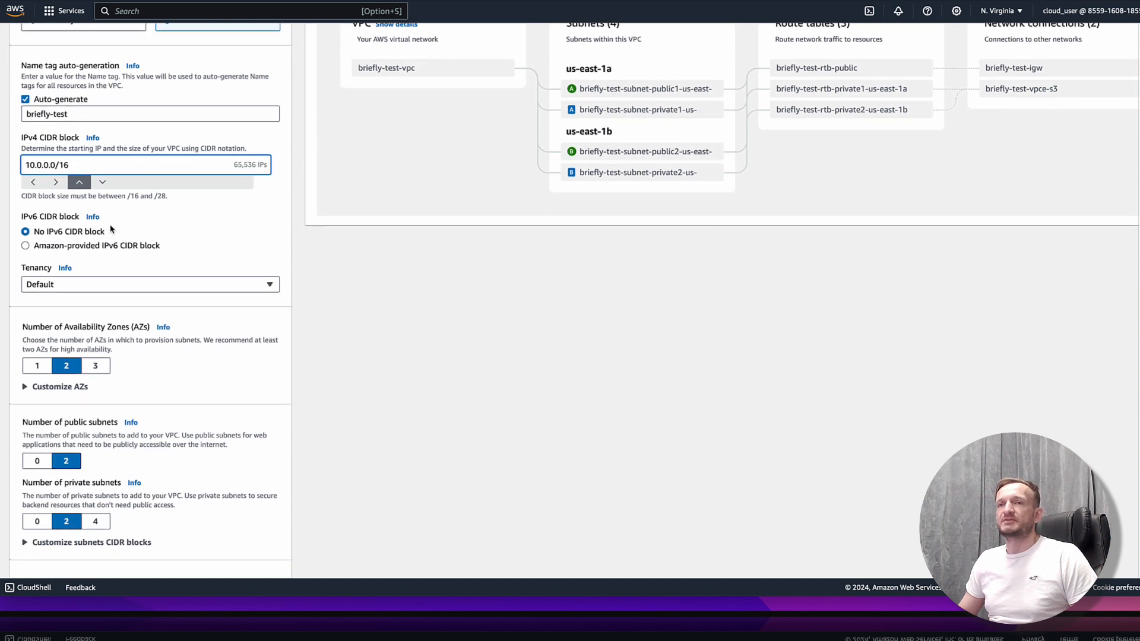
scroll(180, 224, down, 1)
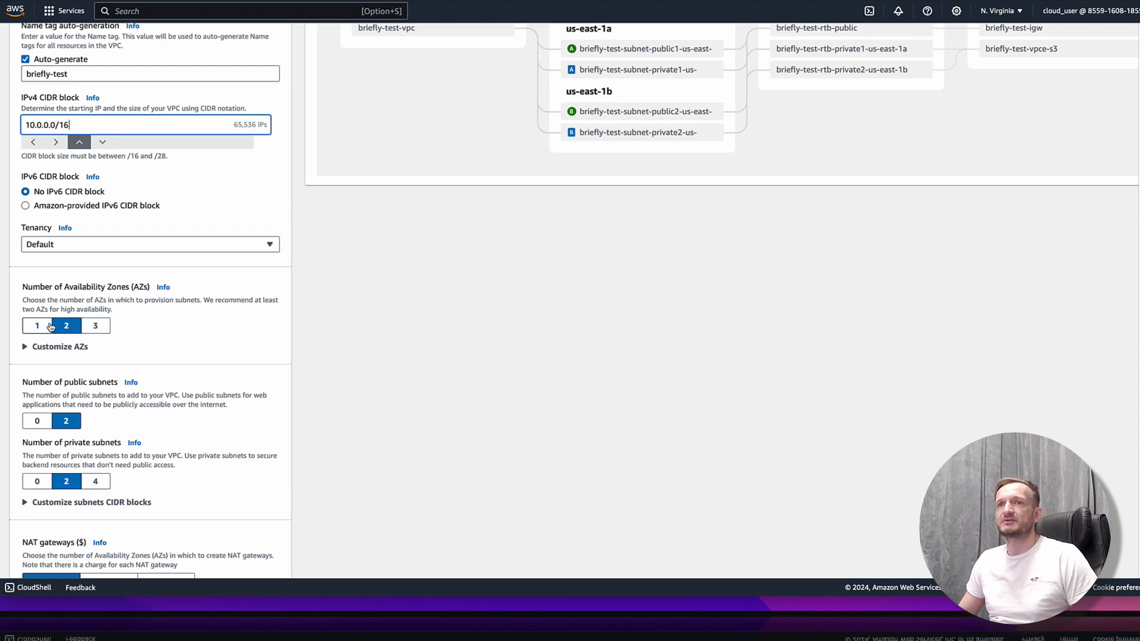
scroll(47, 330, down, 1)
scroll(186, 331, up, 2)
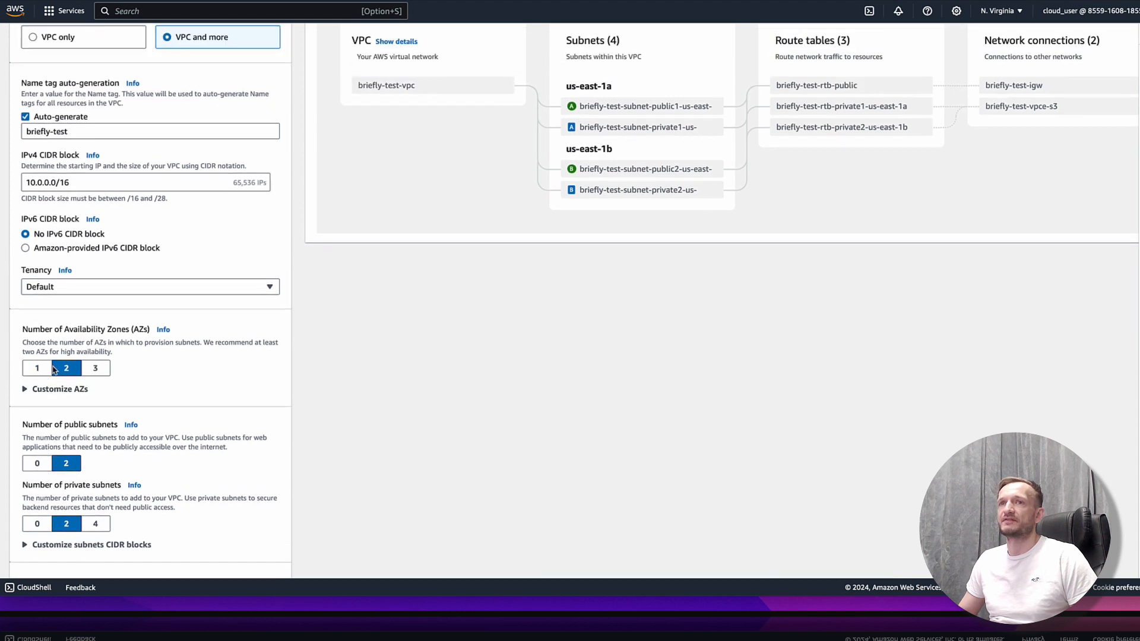
click(33, 368)
click(68, 366)
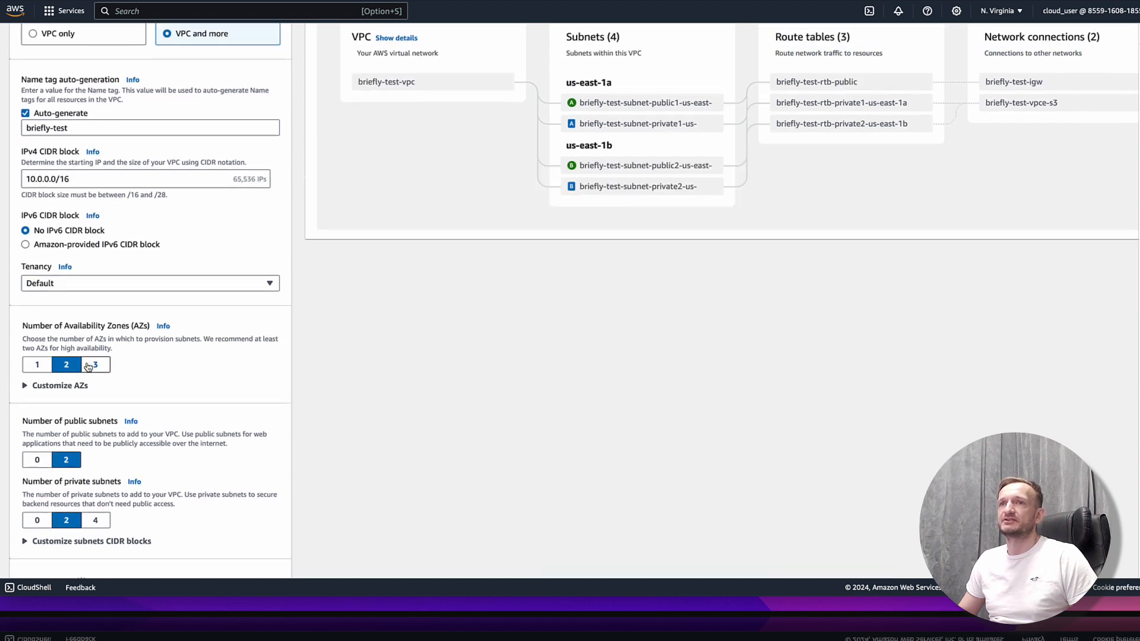
click(102, 364)
scroll(268, 350, up, 2)
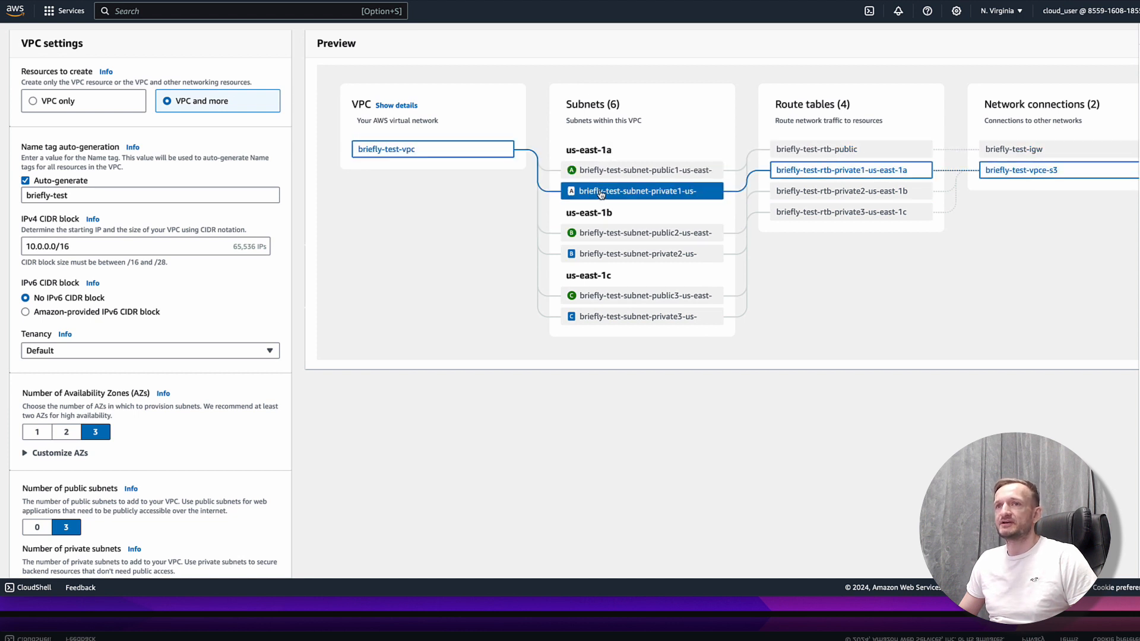
click(66, 432)
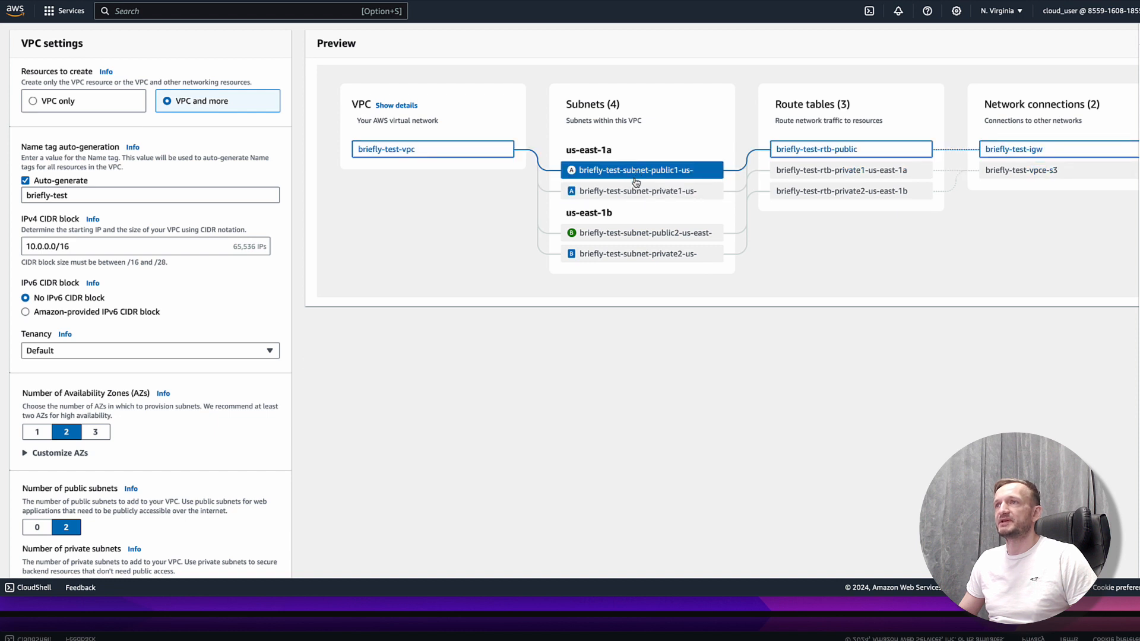
Step: Examine the public and private subnet settings and how each subnet connects to its route table in the preview
scroll(227, 323, down, 2)
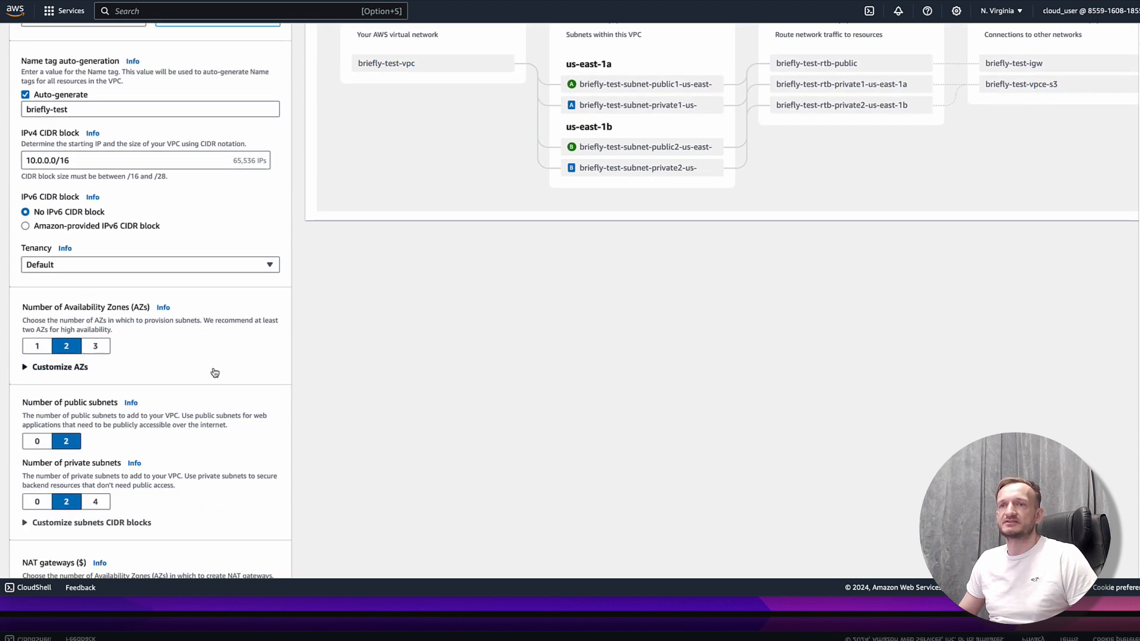
scroll(208, 373, down, 1)
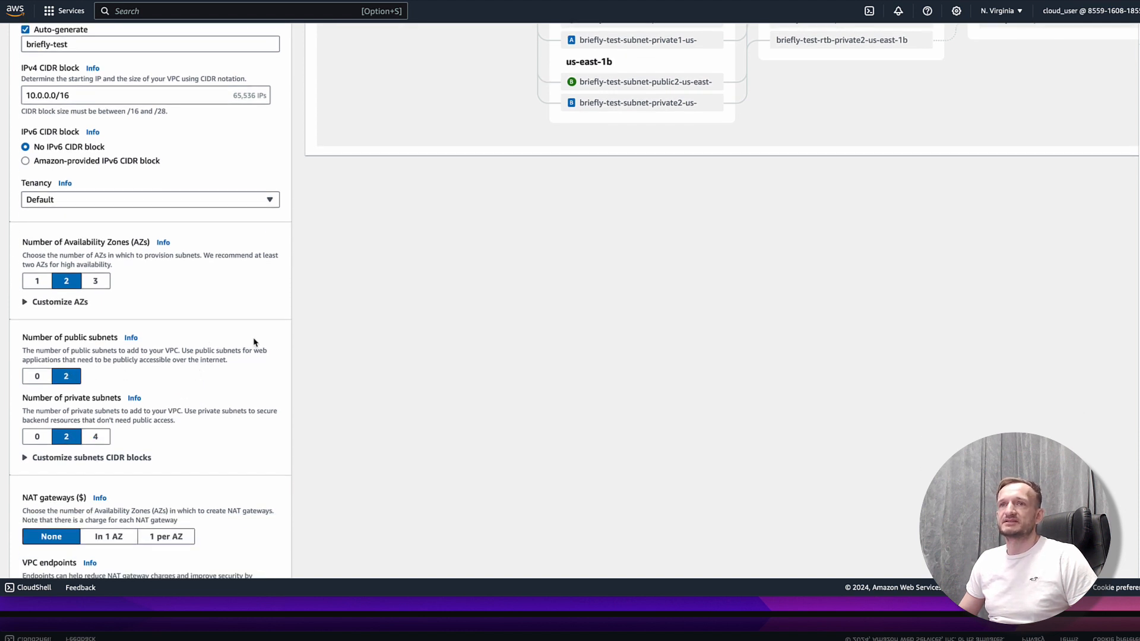
scroll(255, 343, up, 2)
scroll(255, 343, up, 1)
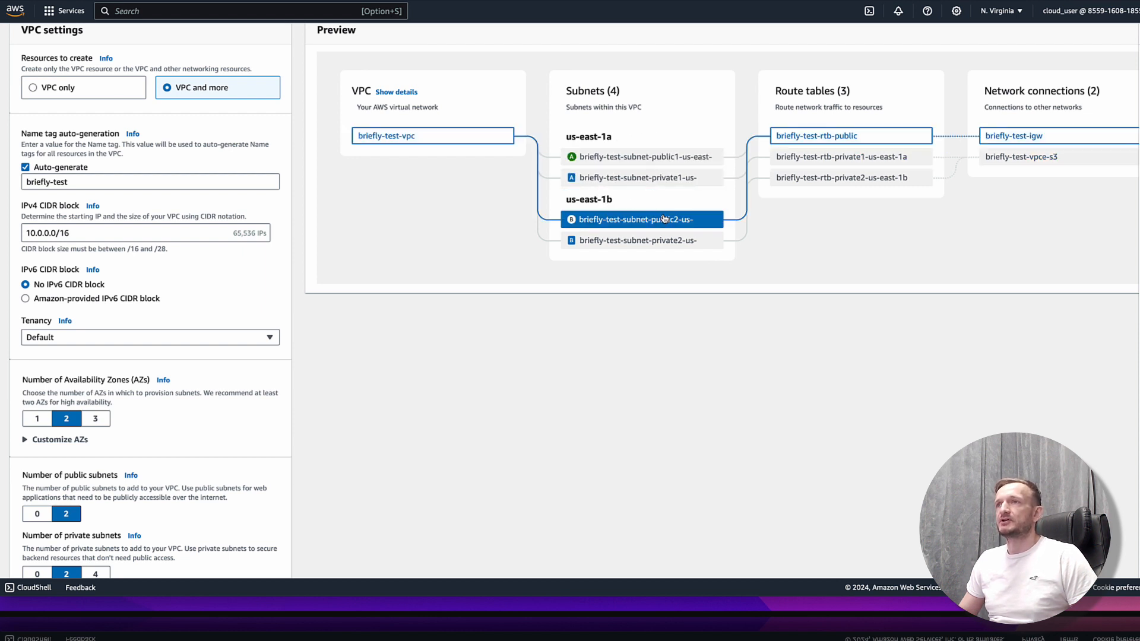
scroll(168, 309, down, 3)
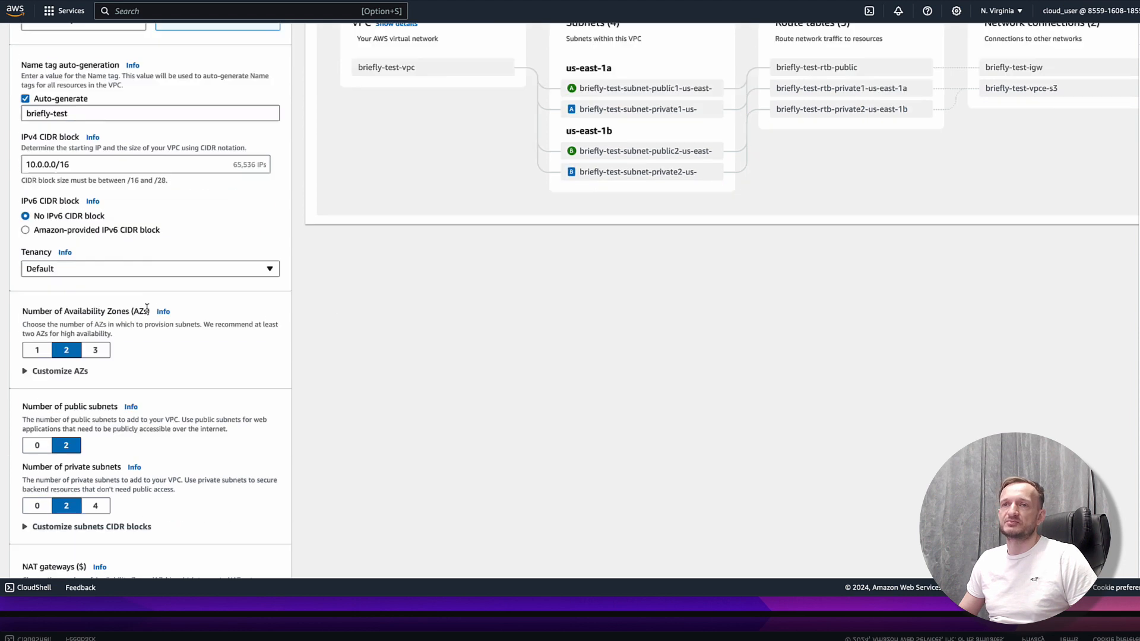
scroll(146, 305, down, 1)
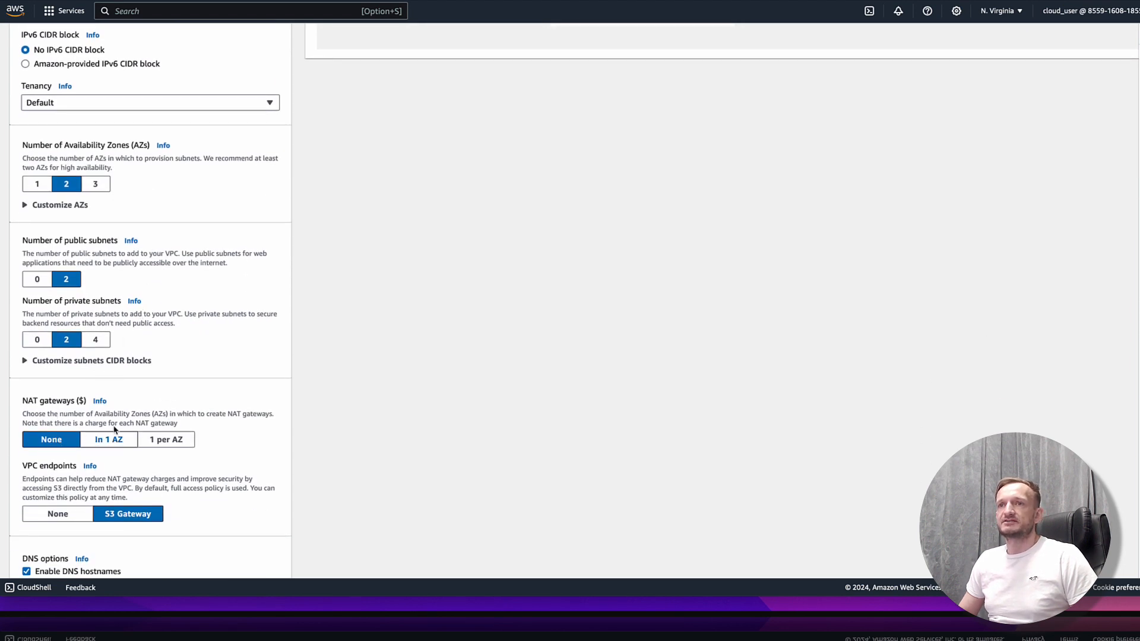
scroll(295, 315, up, 2)
scroll(295, 315, up, 3)
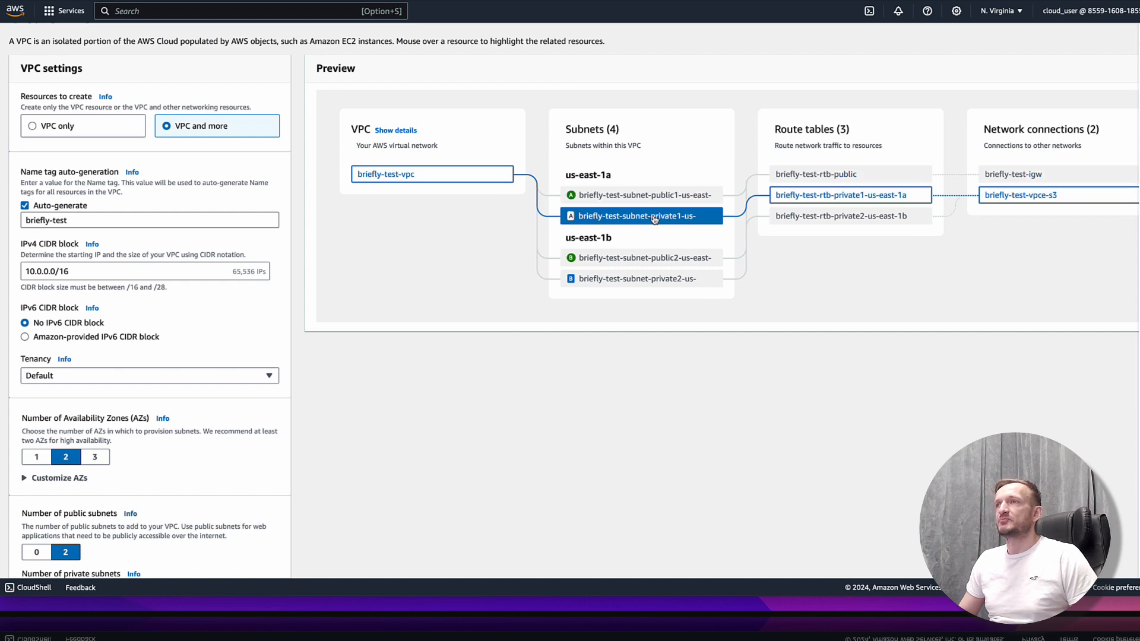
Step: Set NAT gateways to In 1 AZ and check the resulting private route connections in the preview
scroll(200, 383, down, 5)
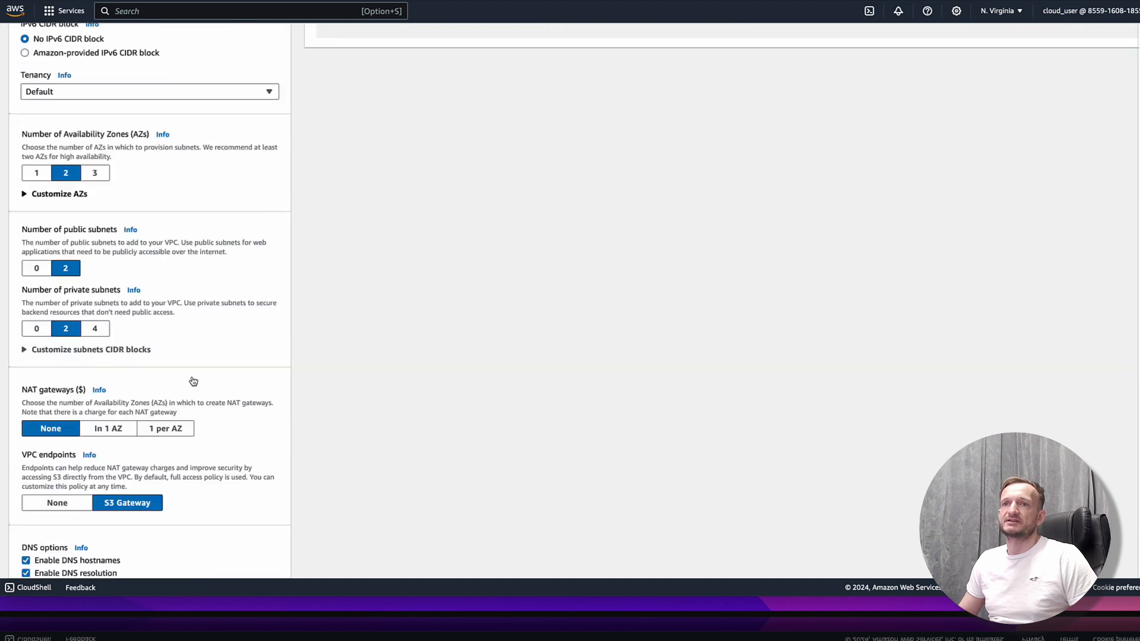
scroll(36, 386, up, 1)
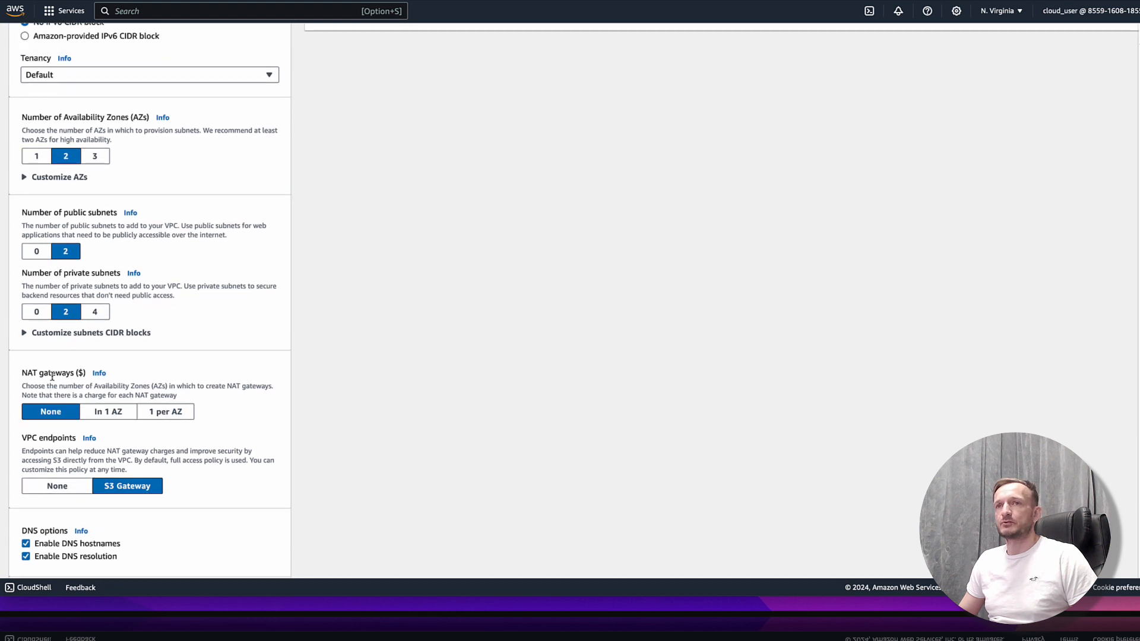
click(122, 413)
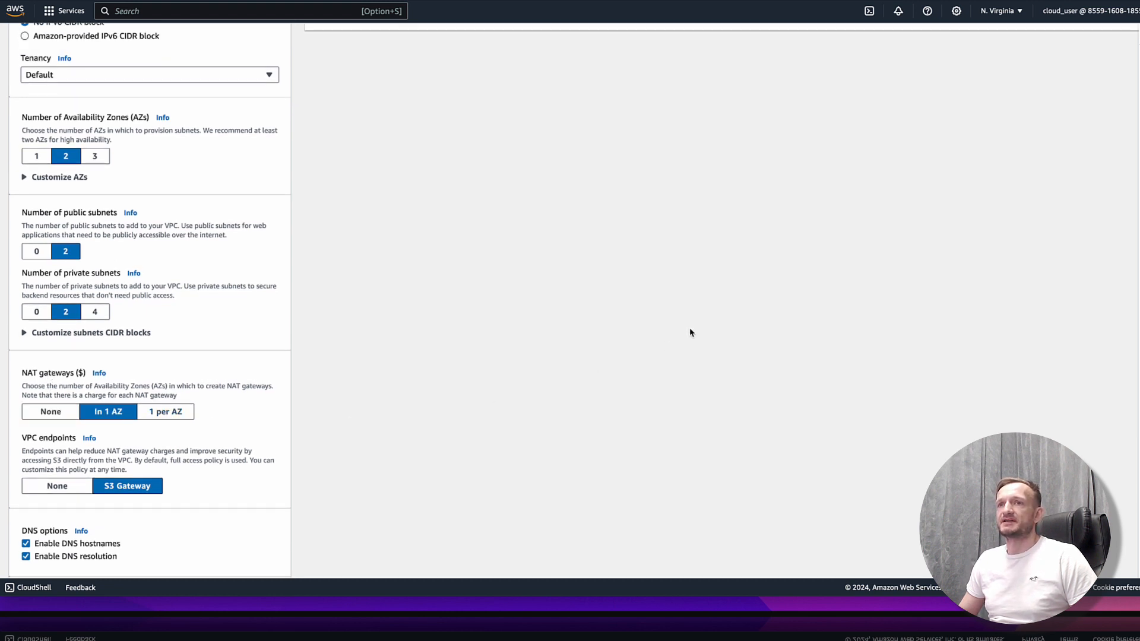
scroll(690, 329, up, 3)
scroll(690, 330, up, 2)
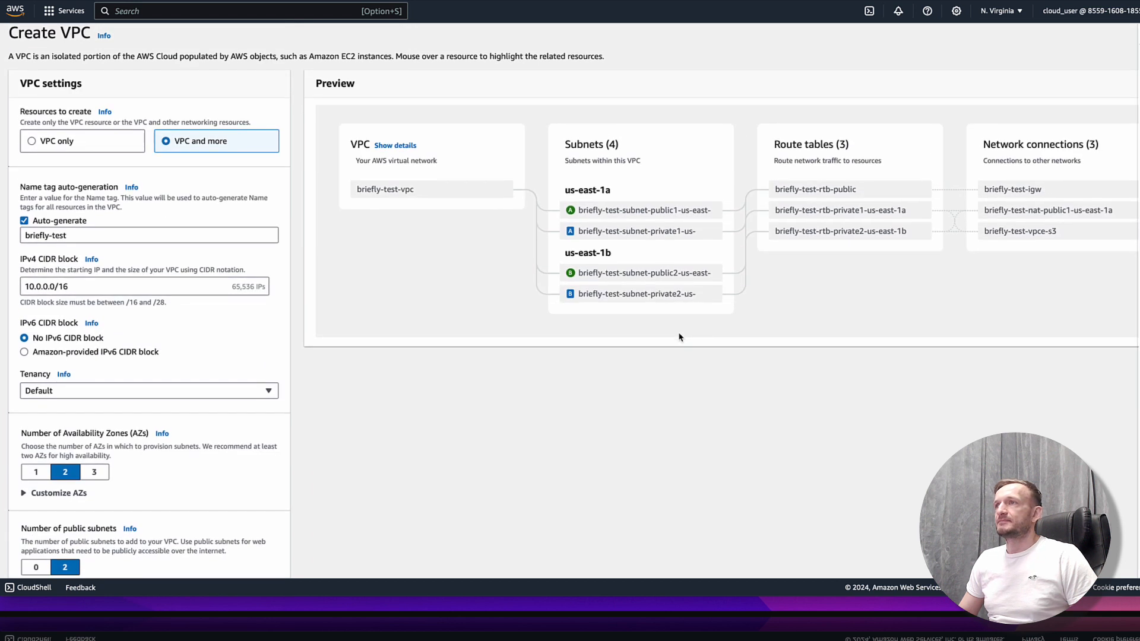
scroll(800, 230, right, 2)
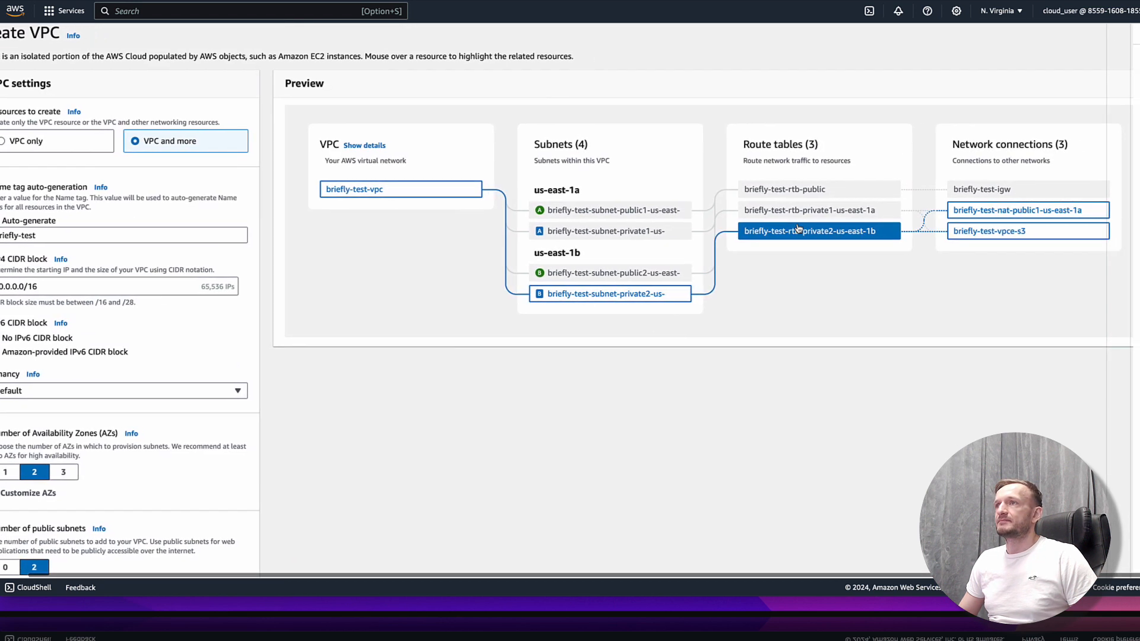
scroll(800, 230, left, 1)
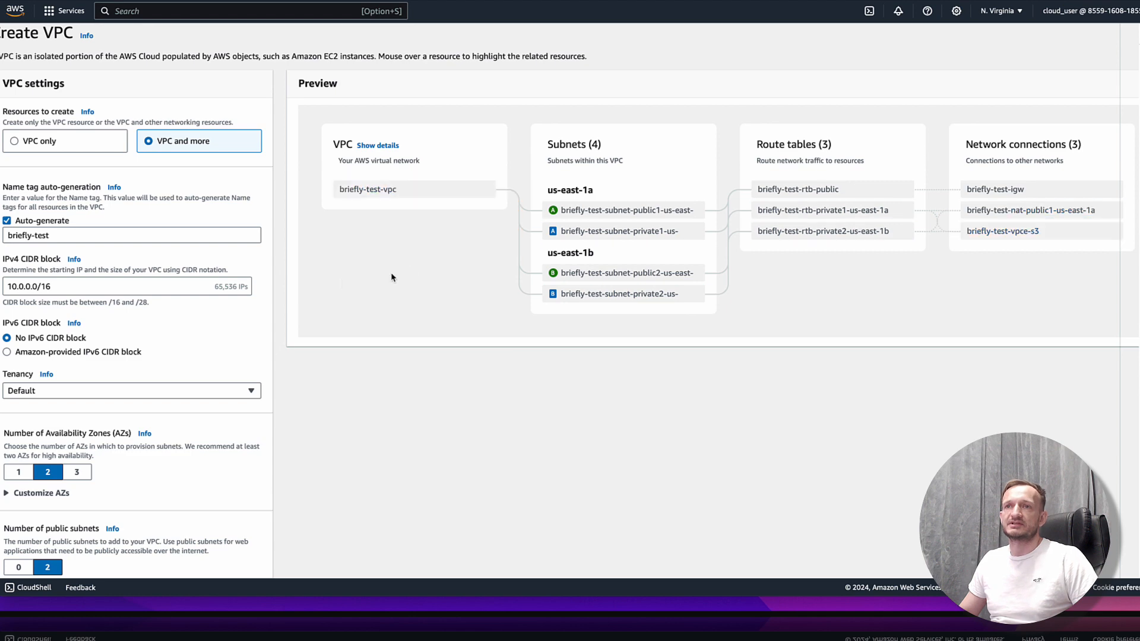
Step: Set VPC endpoints to None so that no S3 gateway is included with the VPC
scroll(198, 246, down, 6)
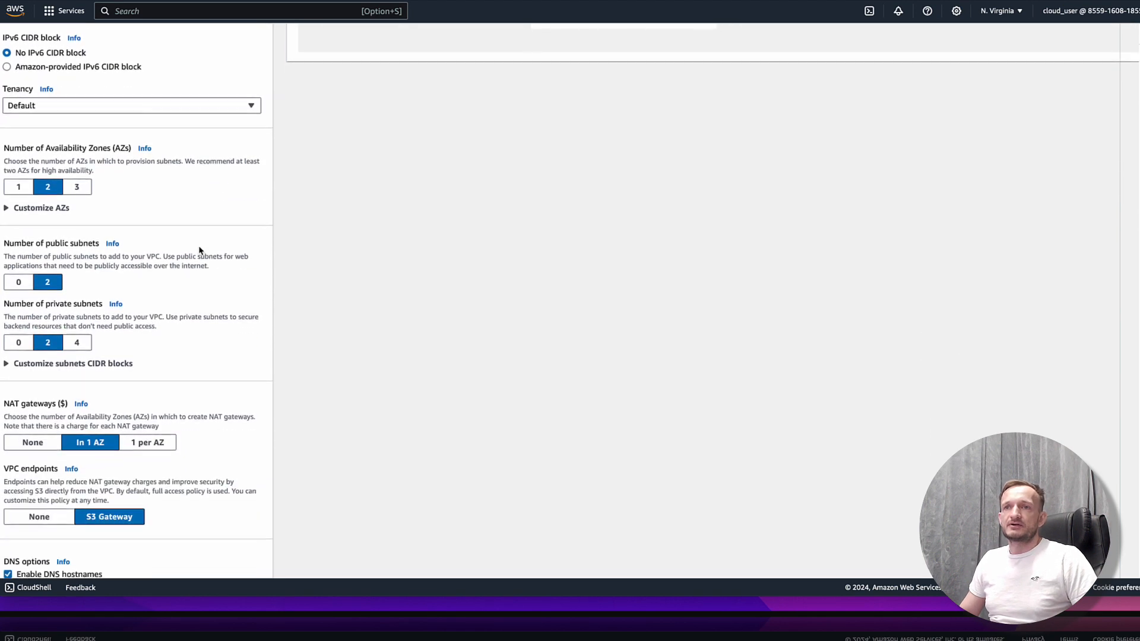
scroll(199, 250, down, 1)
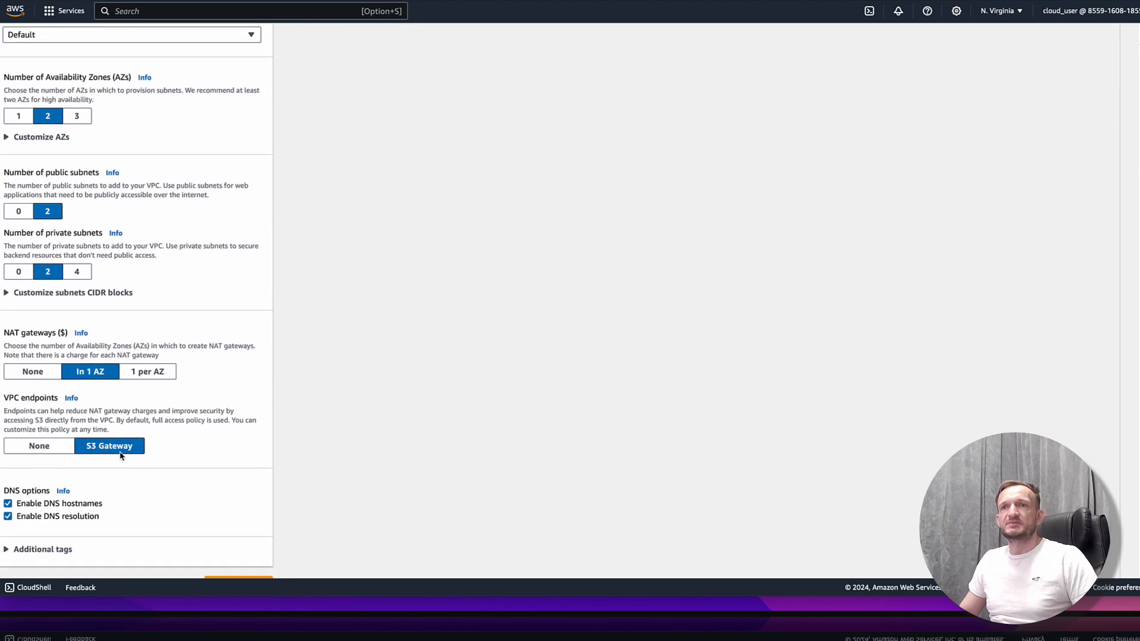
scroll(163, 436, up, 1)
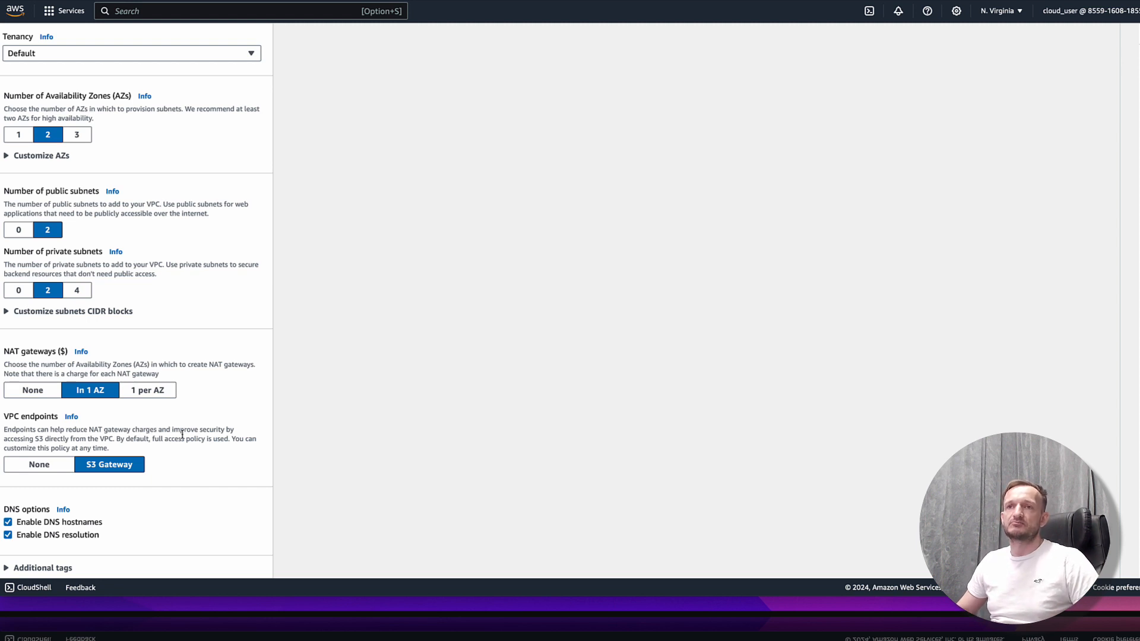
click(56, 463)
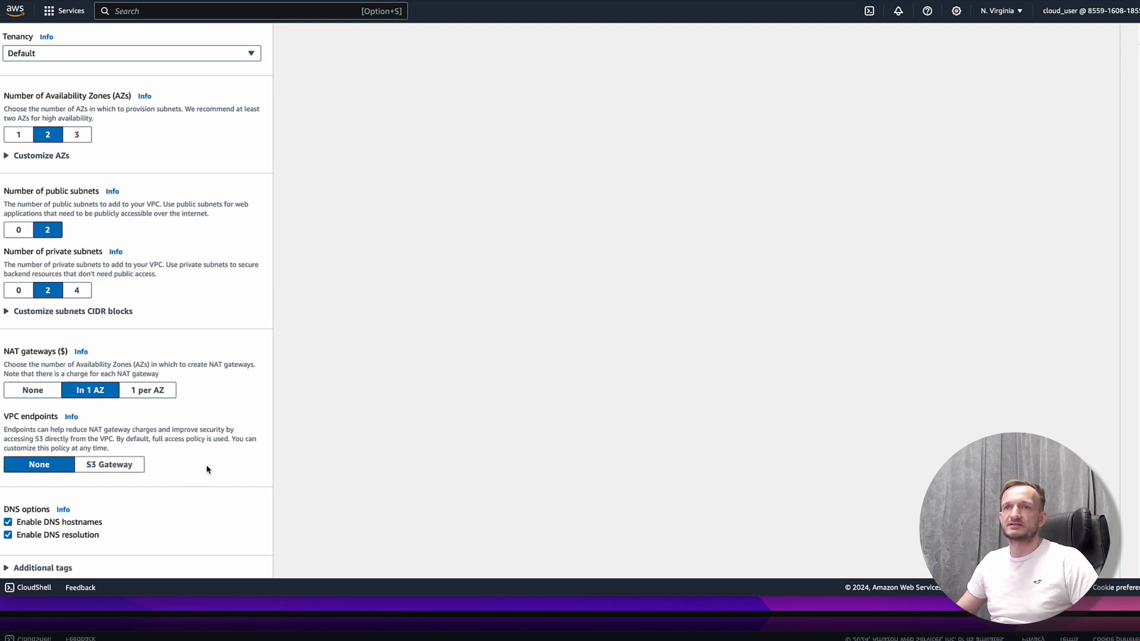
scroll(203, 461, down, 1)
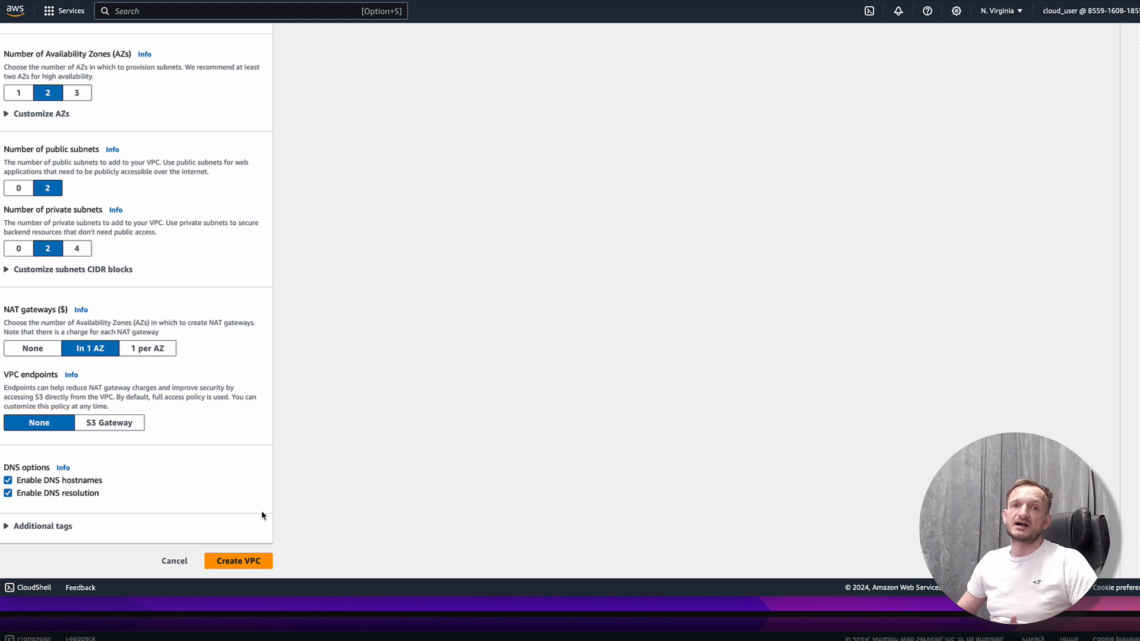
Step: Create the VPC with the configured settings and open its details page with the resource map
click(248, 561)
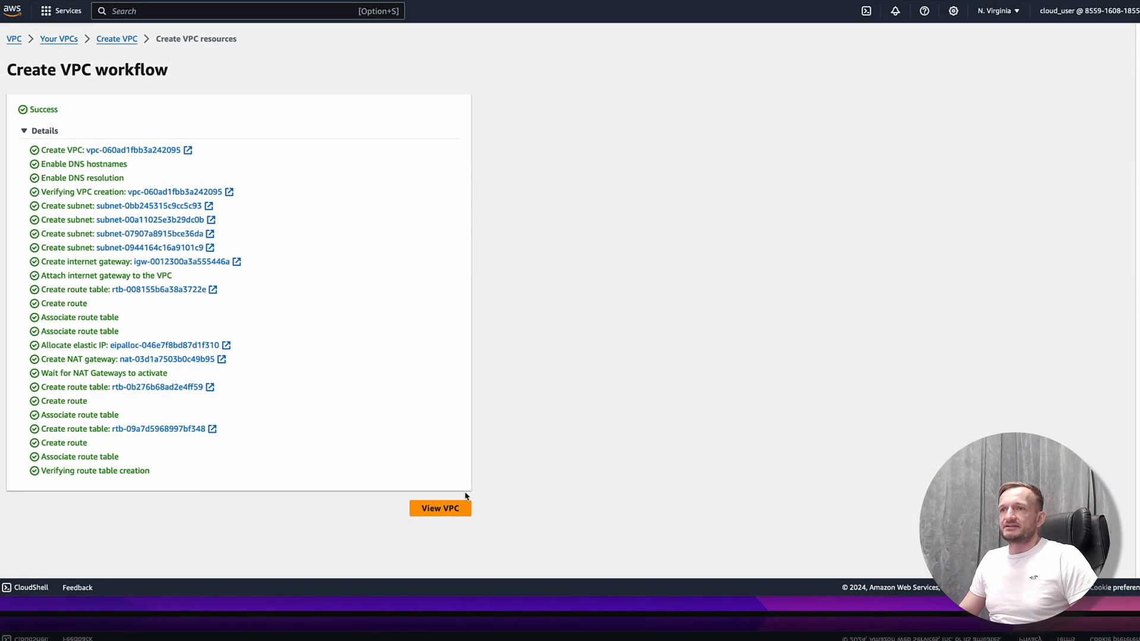
click(450, 512)
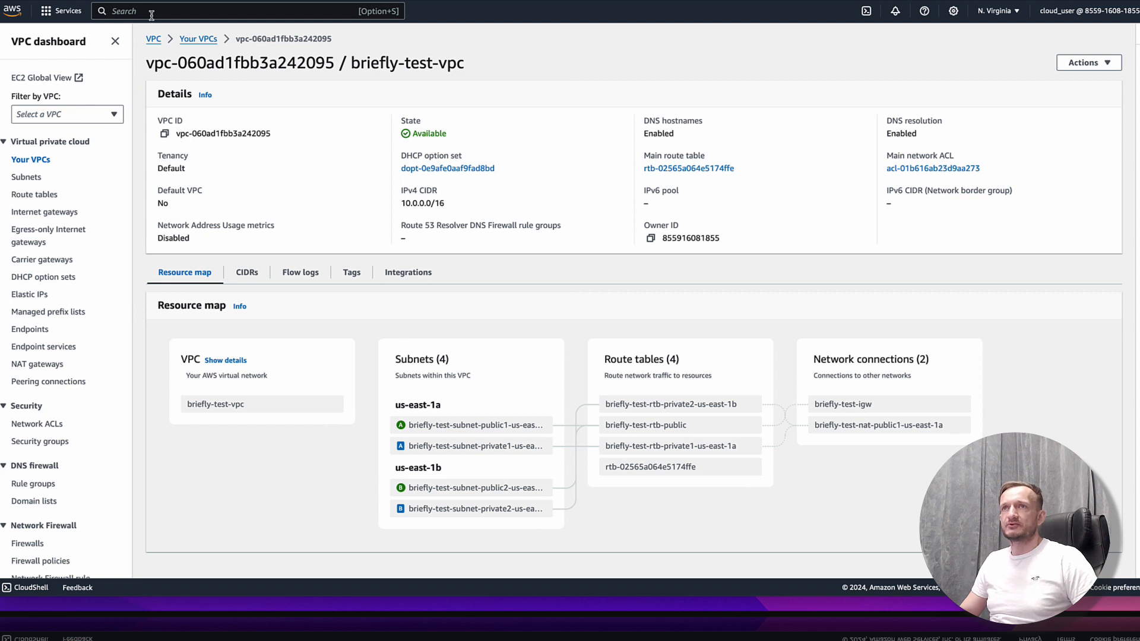
Step: Find the EC2 service and open the form for launching a new instance
text(ec2)
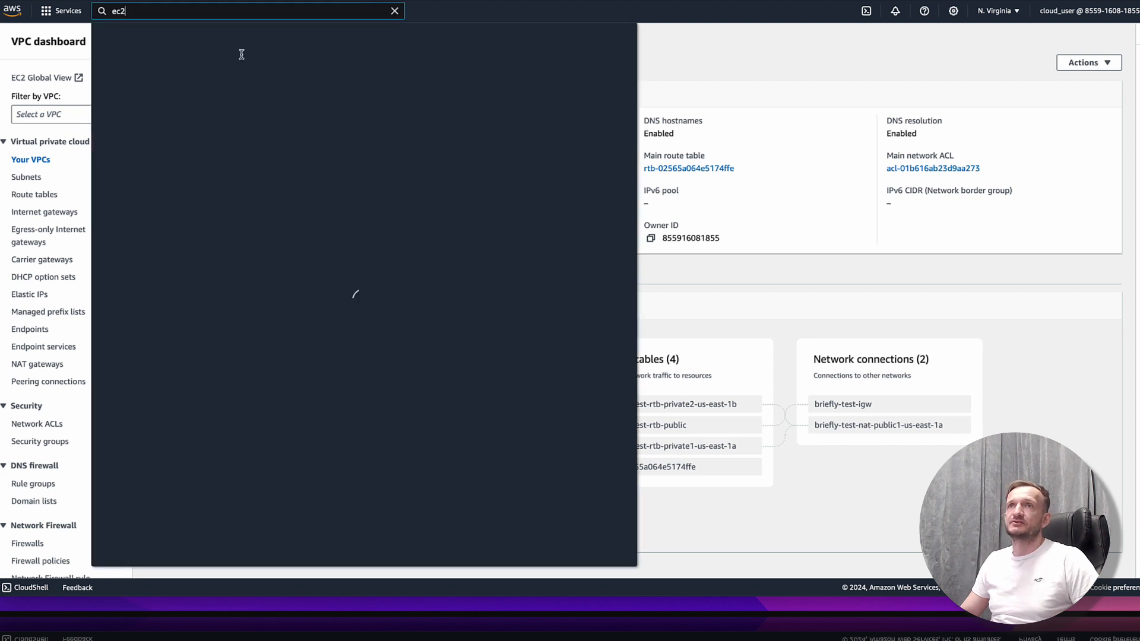
click(279, 101)
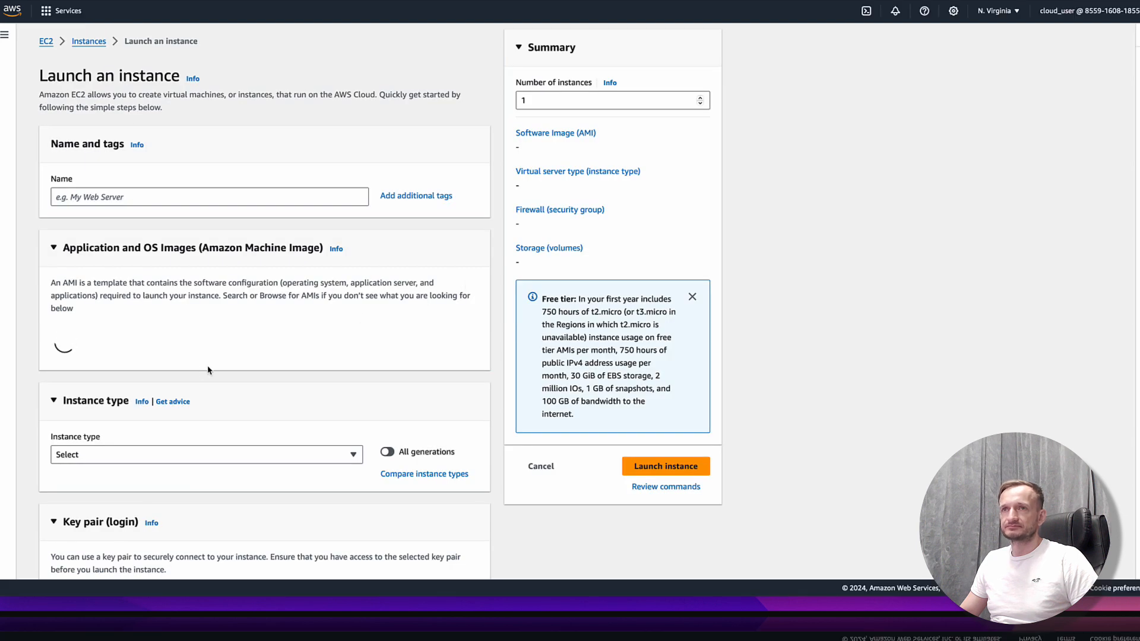
Step: Edit the instance's network settings and choose briefly-test-vpc as its VPC
scroll(214, 369, down, 10)
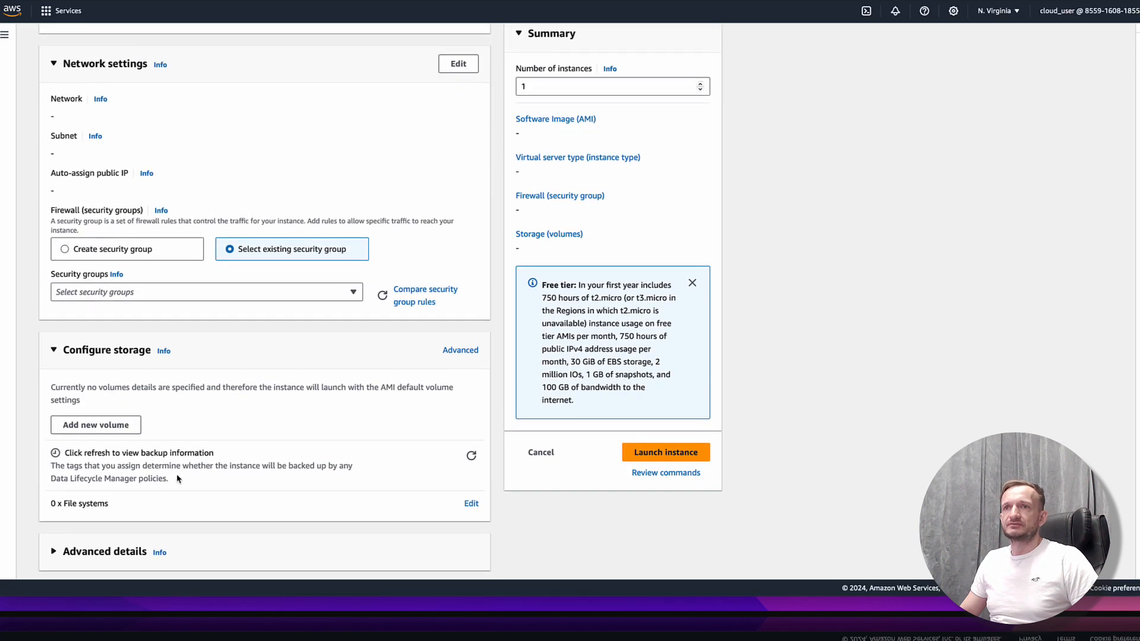
scroll(122, 525, up, 4)
scroll(187, 456, down, 4)
scroll(118, 121, up, 4)
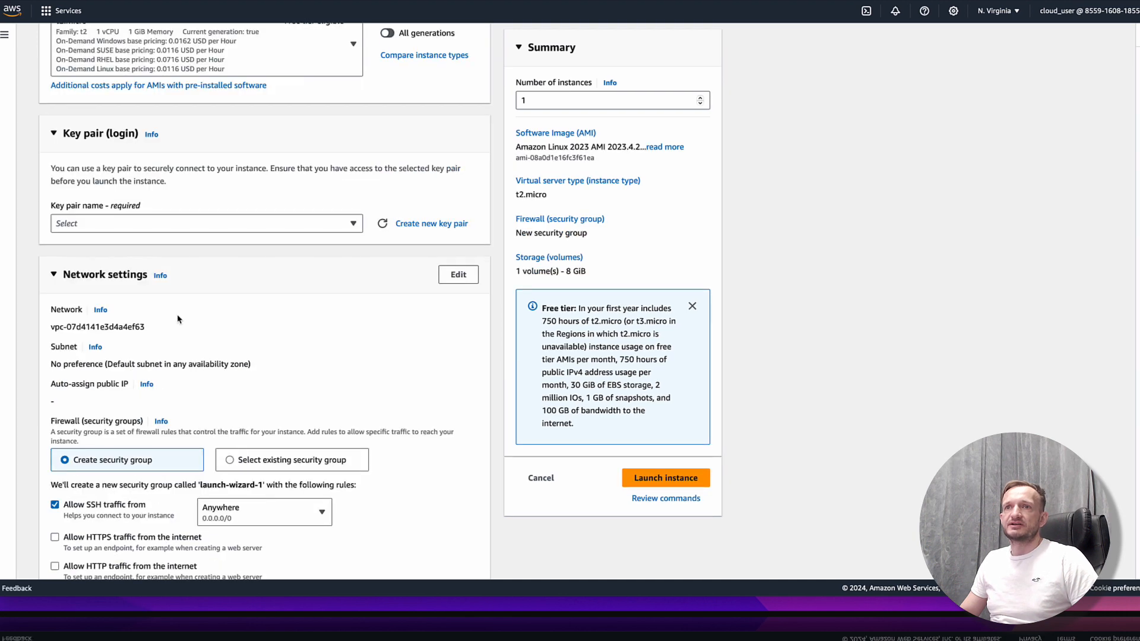
scroll(178, 327, down, 2)
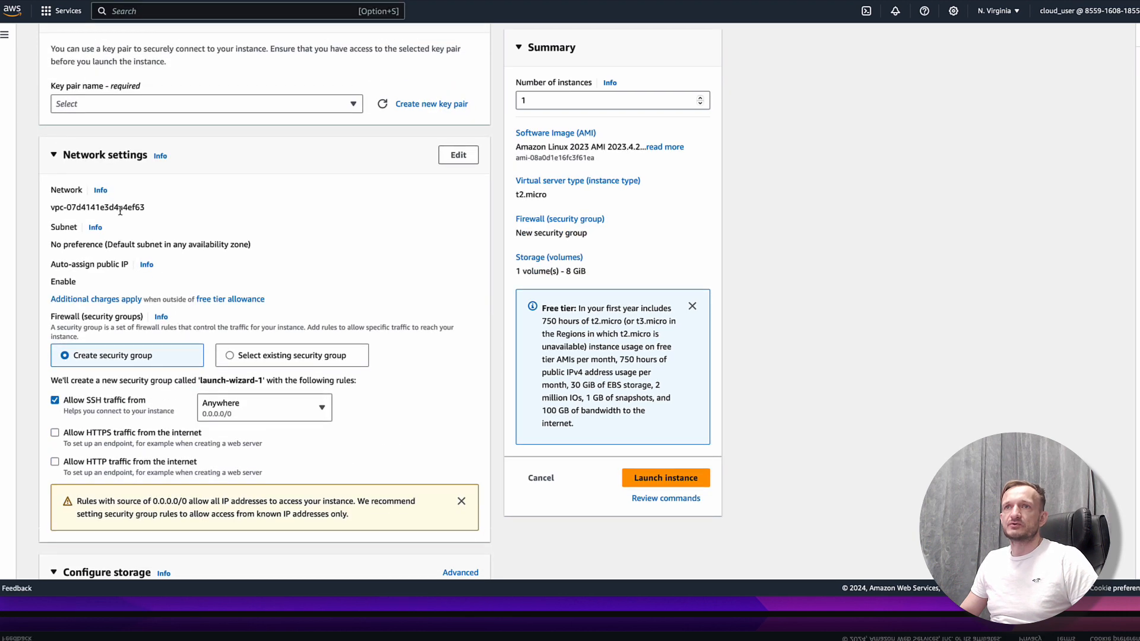
click(469, 155)
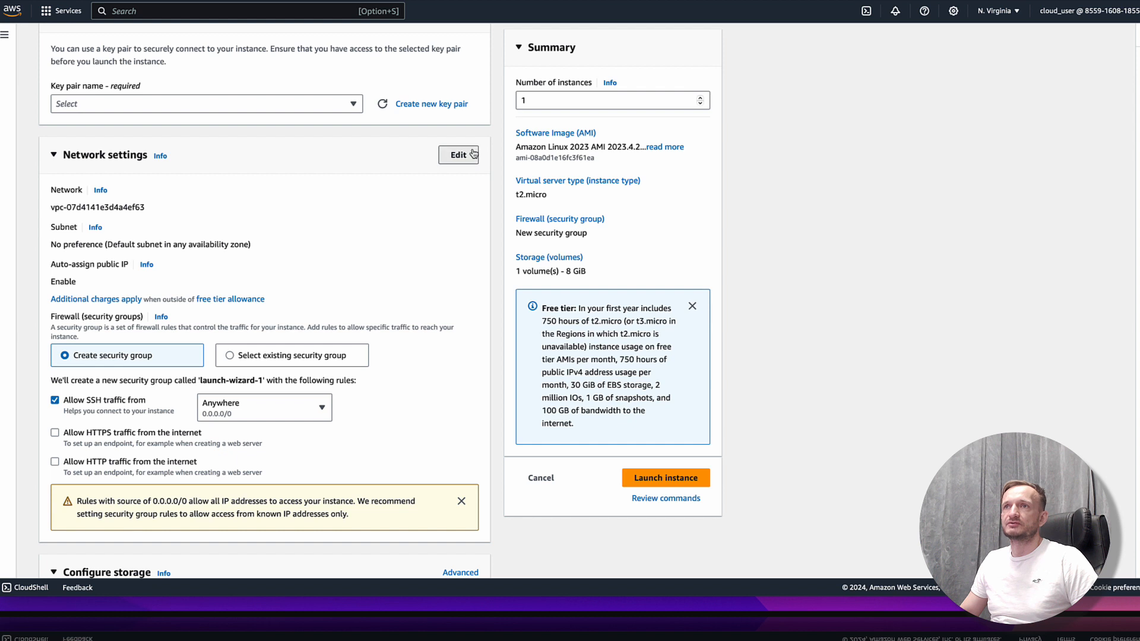
click(213, 215)
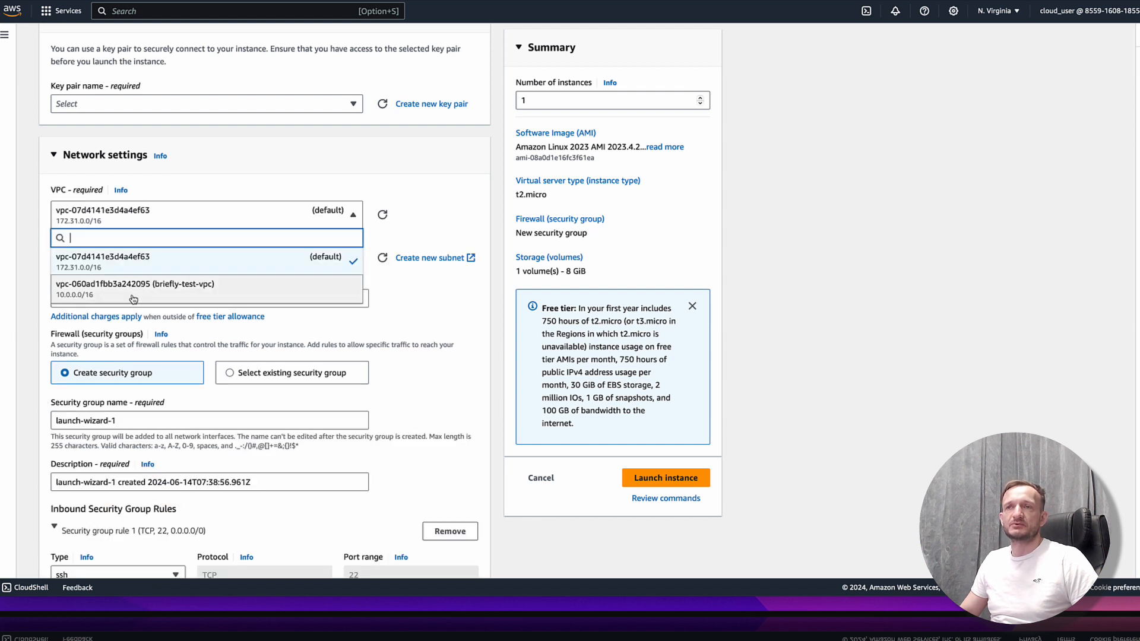
click(184, 295)
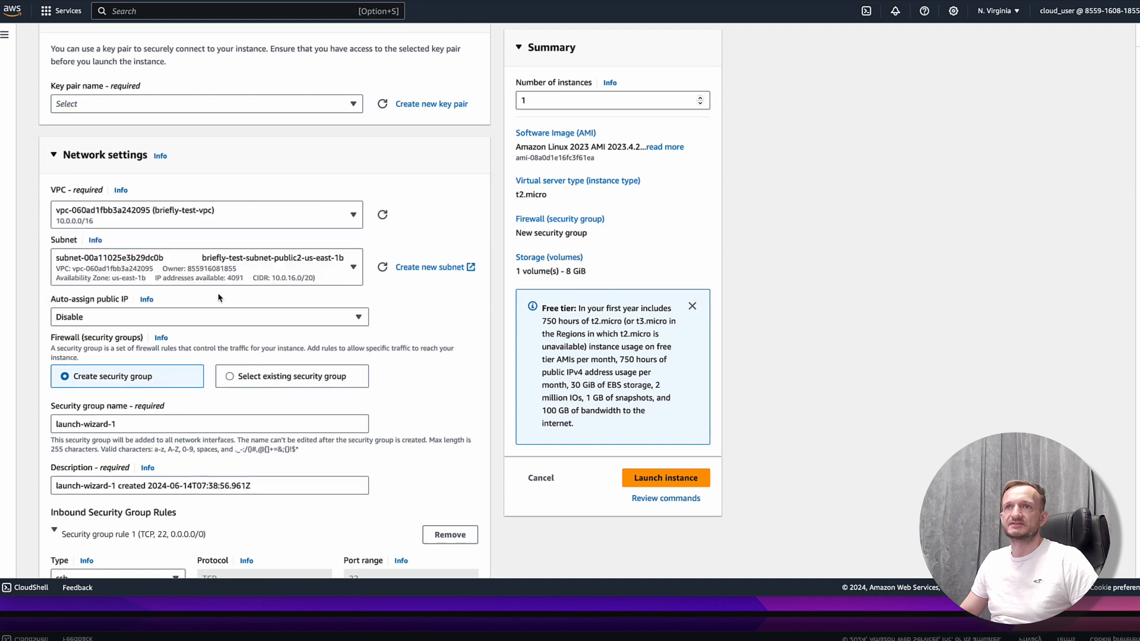
Step: Review the subnets available in the VPC and choose briefly-test-subnet-public2-us-east-1b for the instance
click(173, 265)
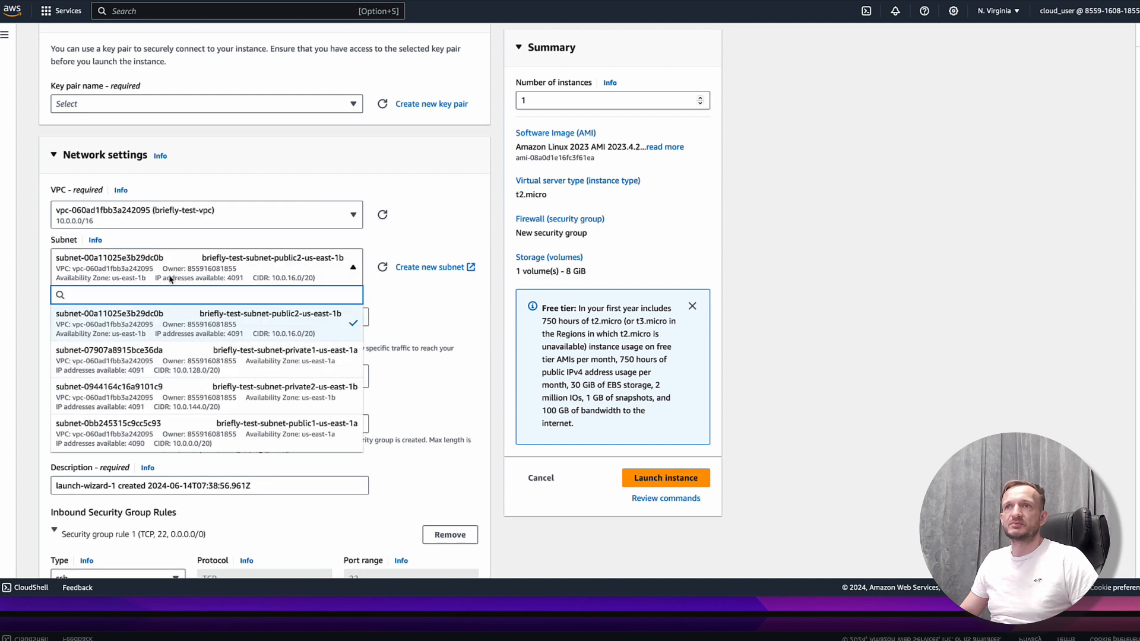
scroll(169, 359, down, 1)
scroll(171, 363, up, 1)
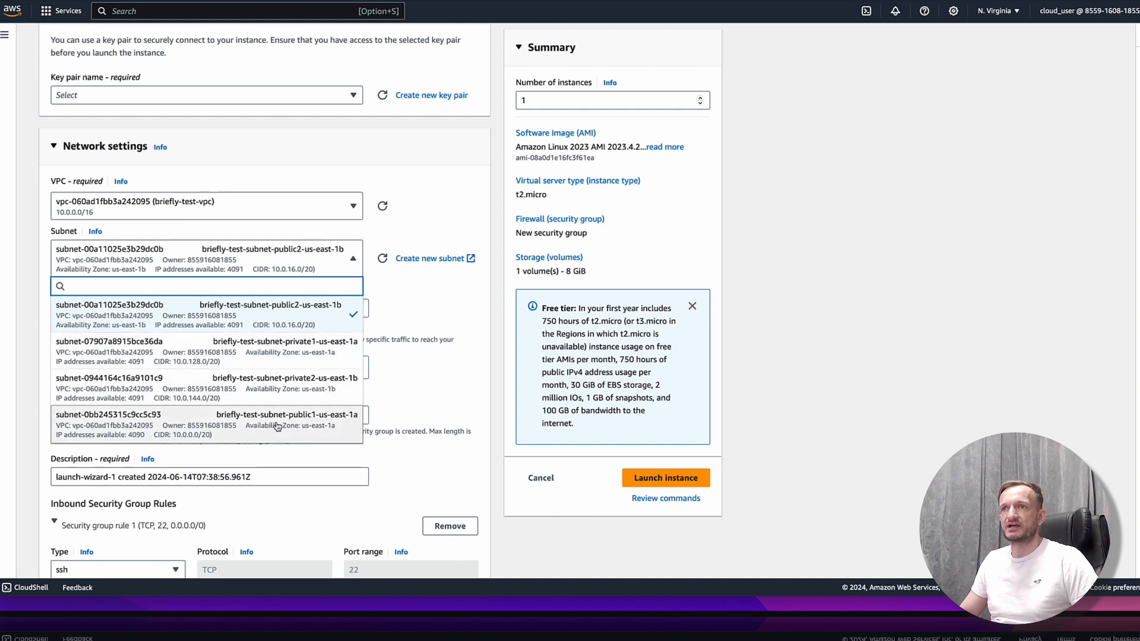
click(301, 327)
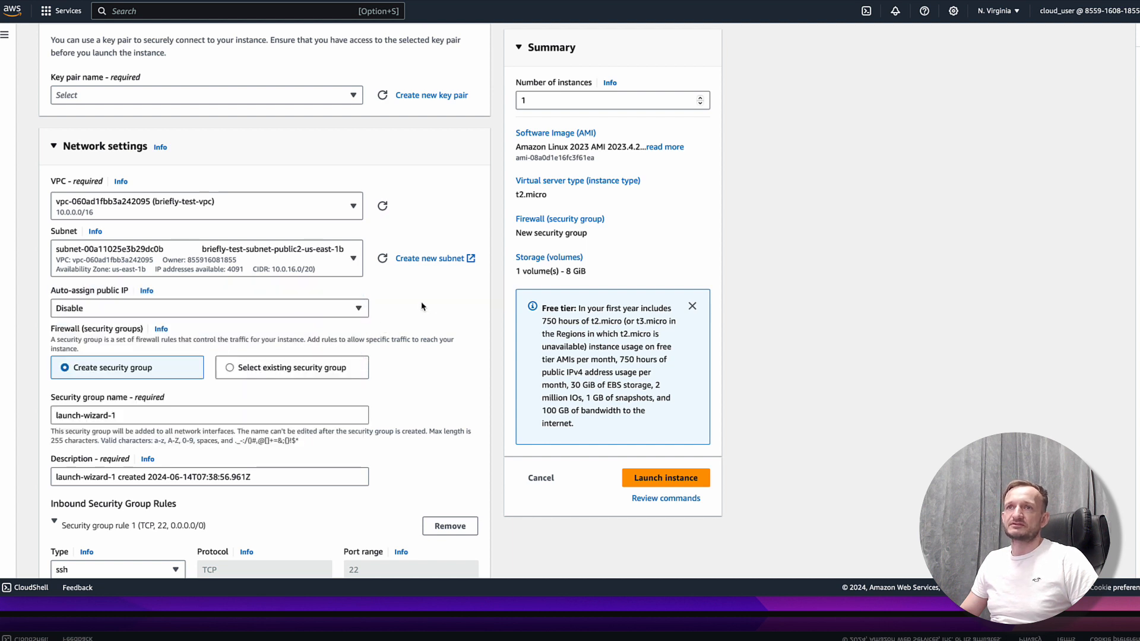